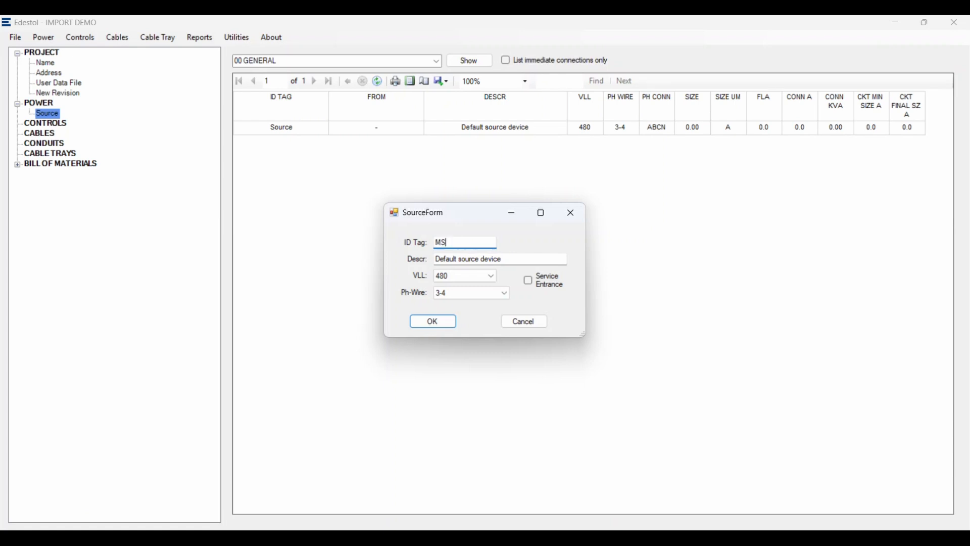
- Give the source device the ID tag MSG and the description EXISTING 480V SWITCHGEAR
key("Tab")
type("EXIS")
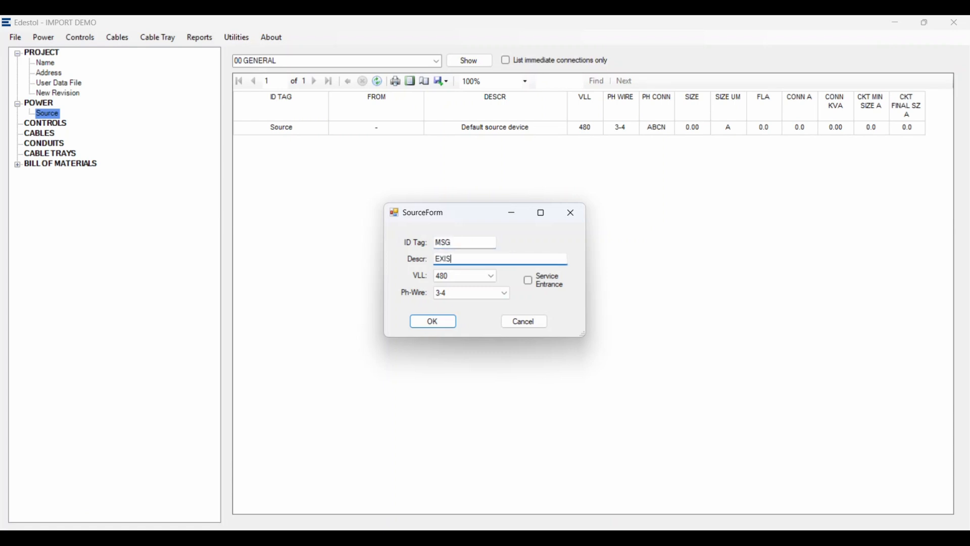
type("TING 480V SWITCHGEAR")
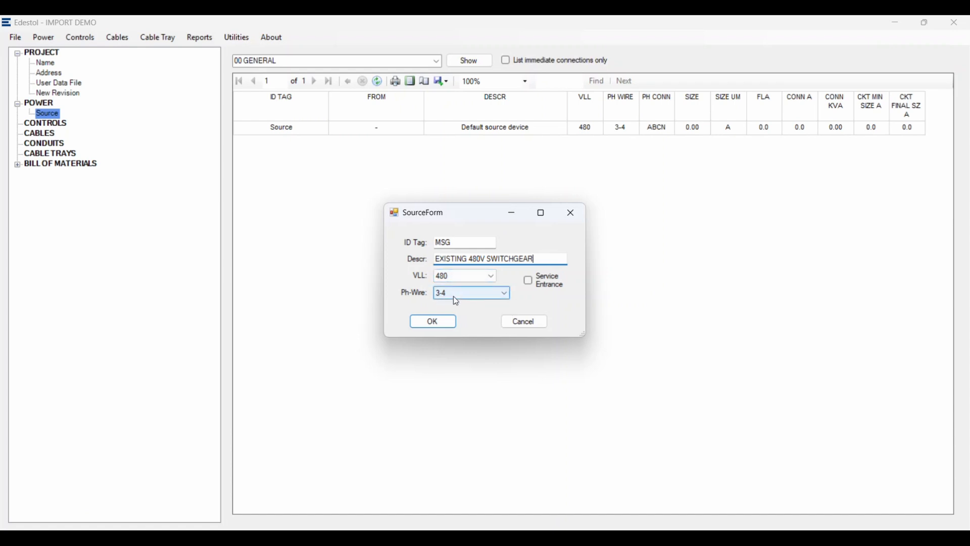
left_click(436, 321)
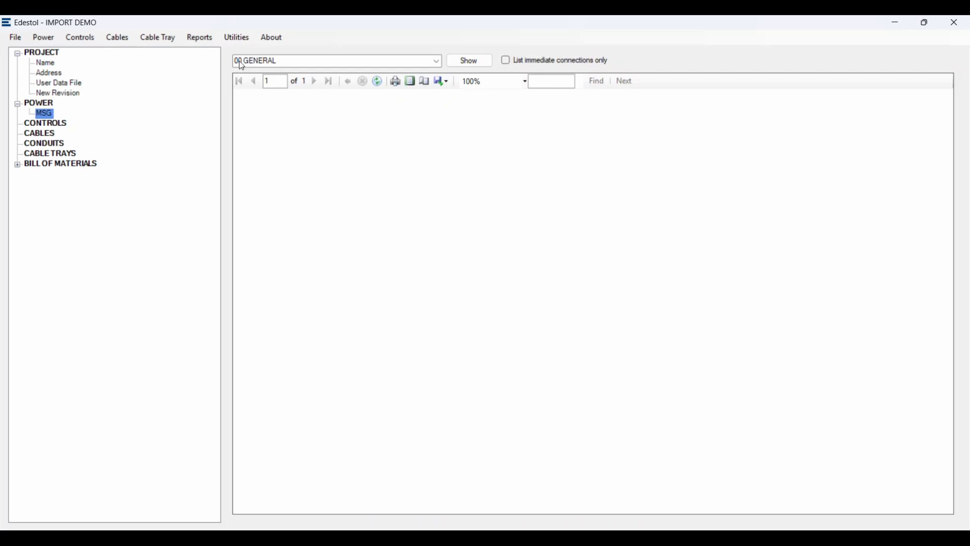
left_click(237, 38)
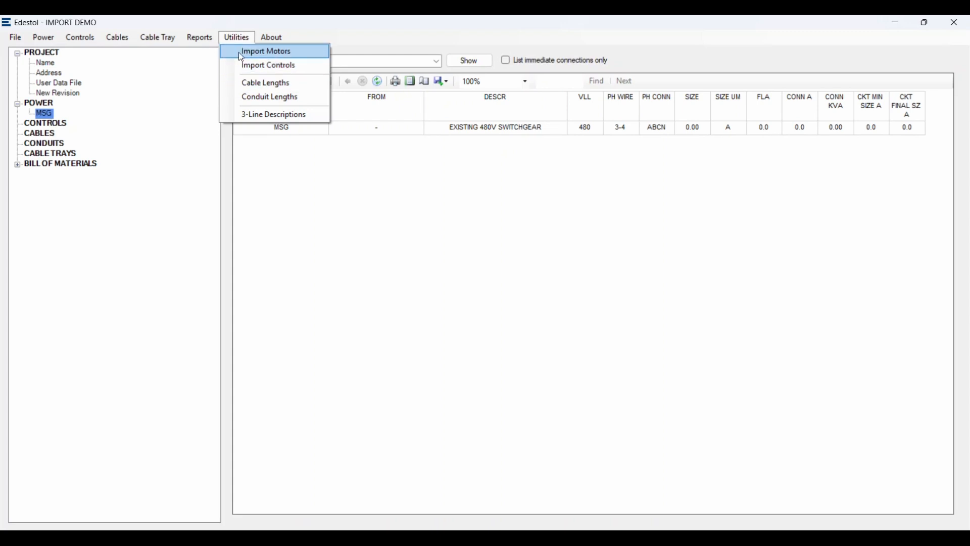
mouse_move(51, 41)
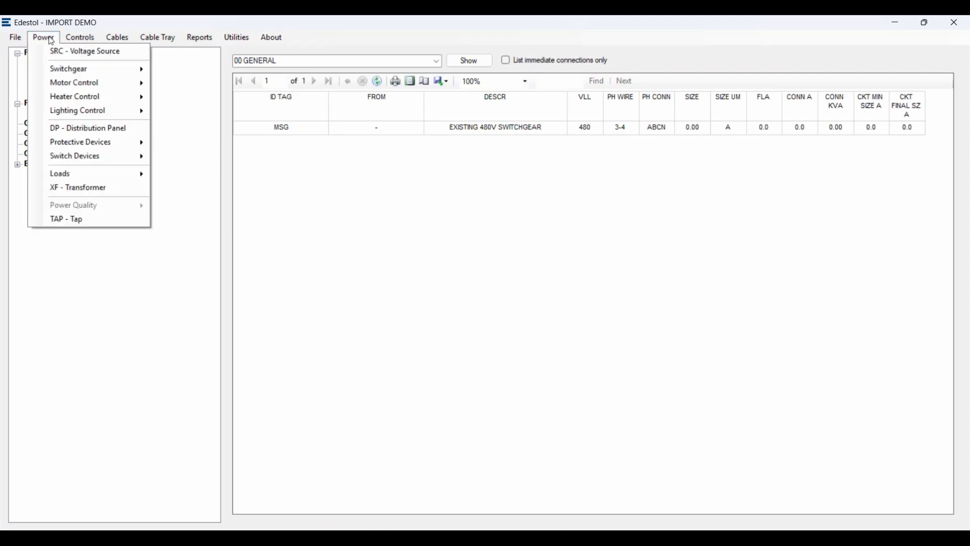
mouse_move(238, 38)
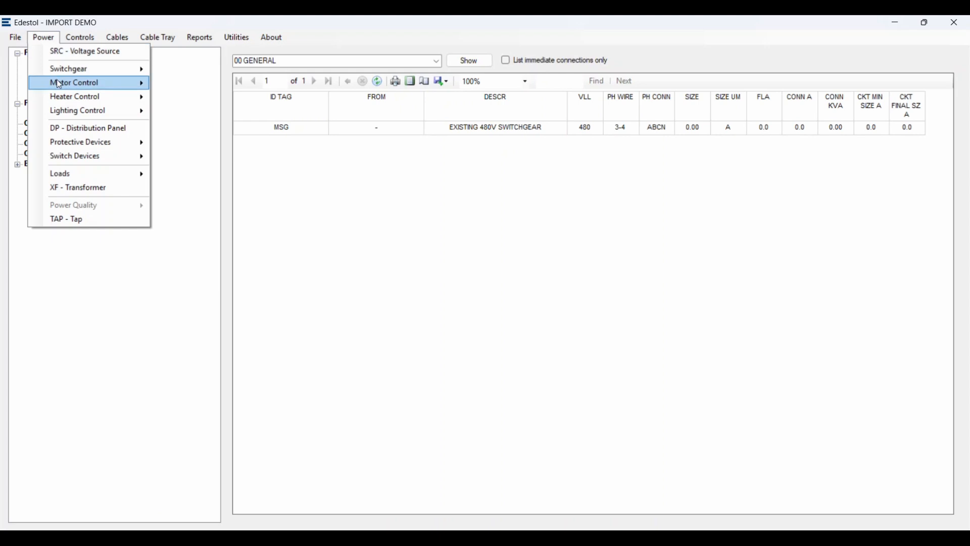
mouse_move(60, 84)
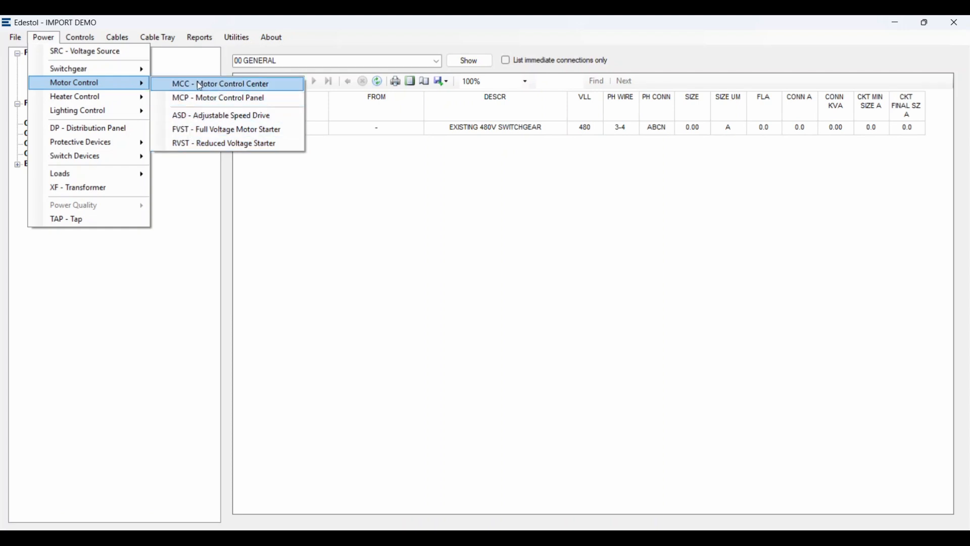
left_click(298, 230)
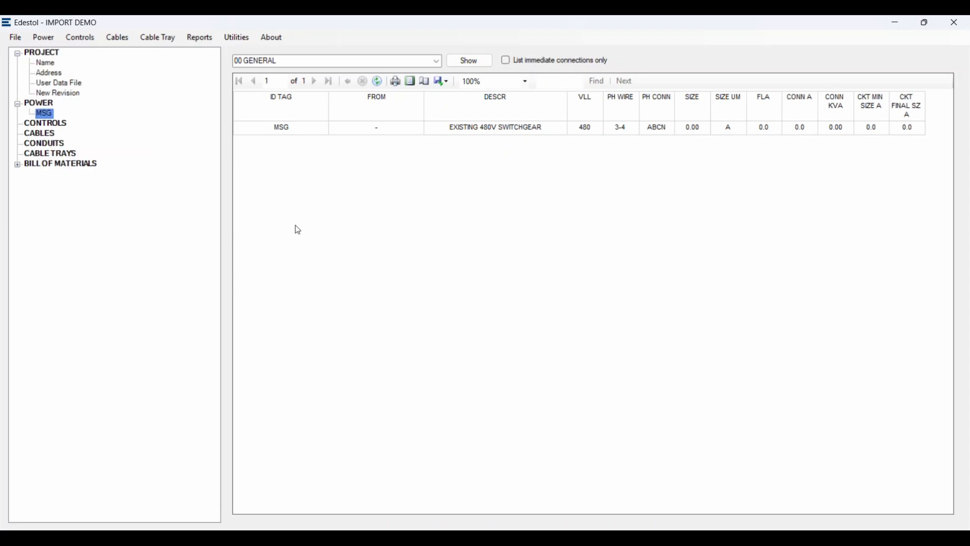
- Add a circuit breaker to the MSG source as a new branch
left_click(41, 40)
mouse_move(73, 143)
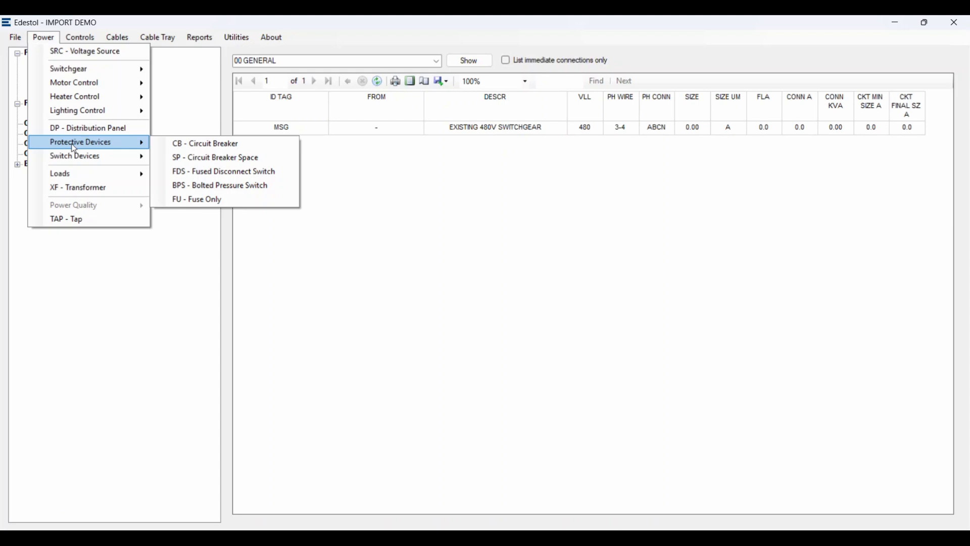
left_click(172, 144)
left_click(49, 115)
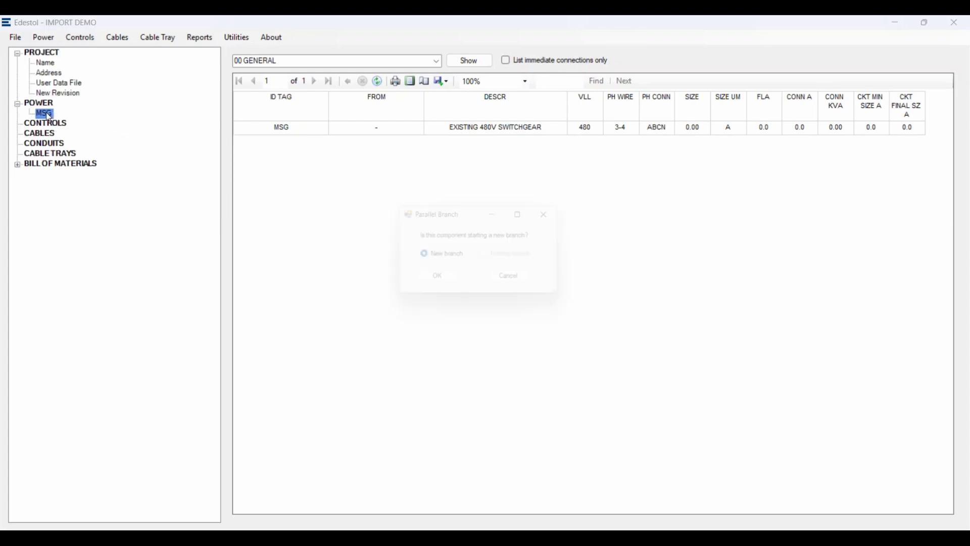
left_click(445, 282)
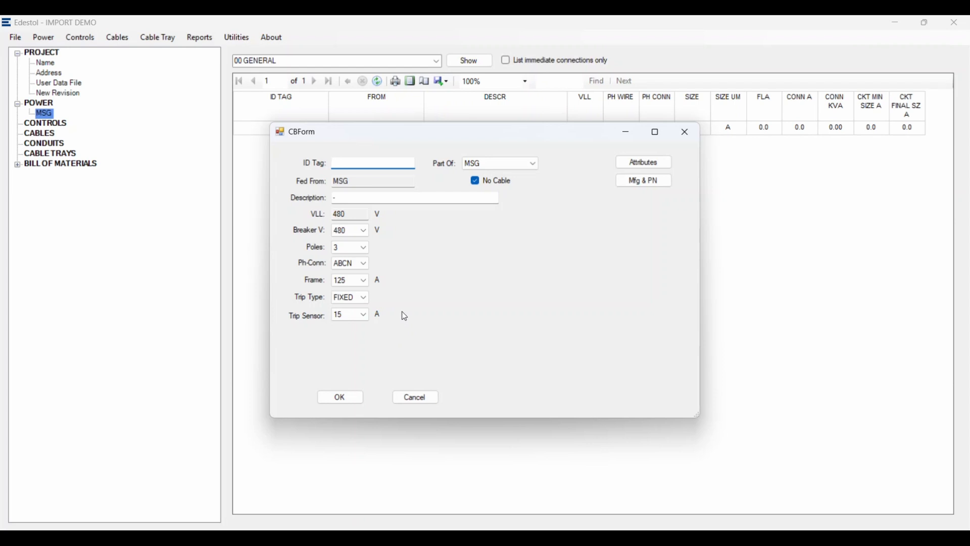
- Give the new breaker the ID tag CB08, the description MCC1 and an 800 A trip sensor
type("CB08")
key("Tab")
key("Tab")
type("MC")
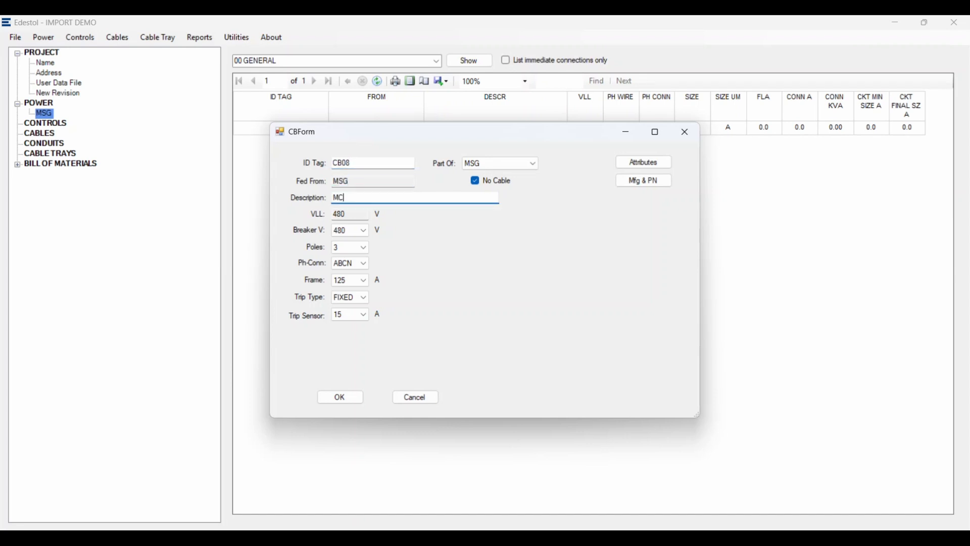
type("C1")
left_click(354, 315)
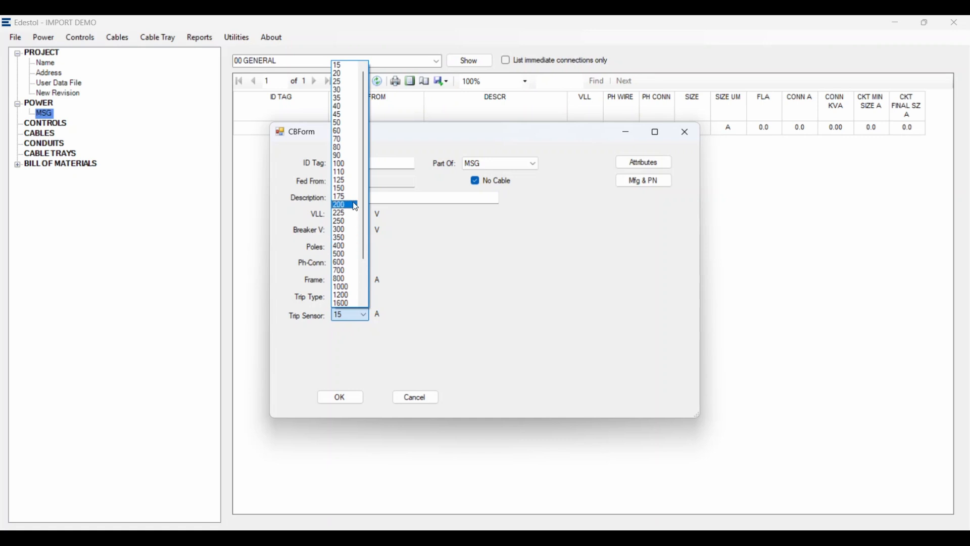
left_click(345, 280)
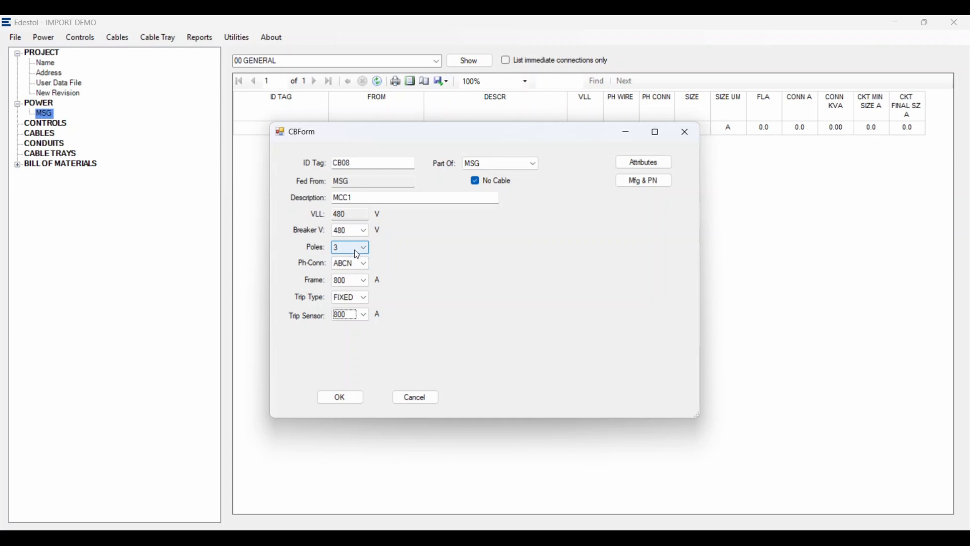
- Try the adjustable trip type with 100% trip adjust on the breaker and return it to FIXED
left_click(352, 299)
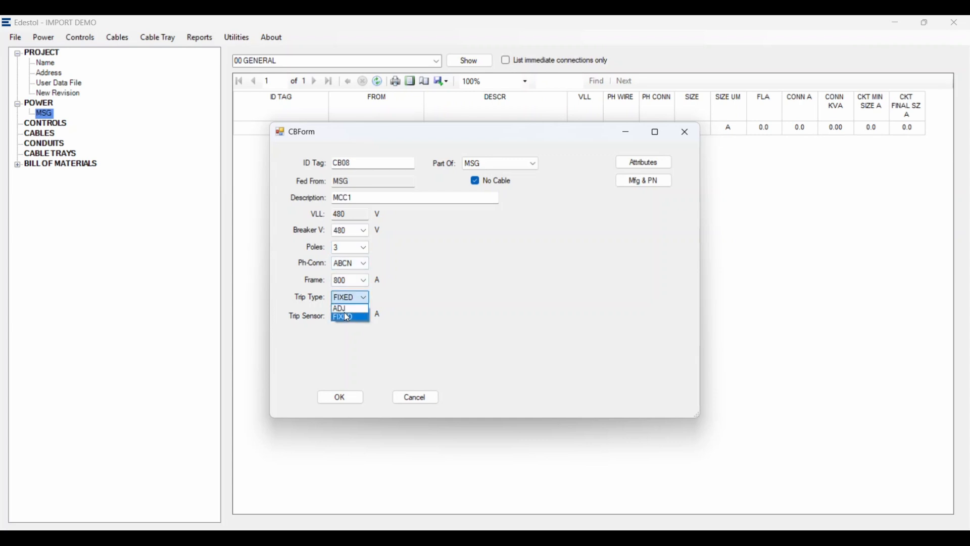
left_click(344, 309)
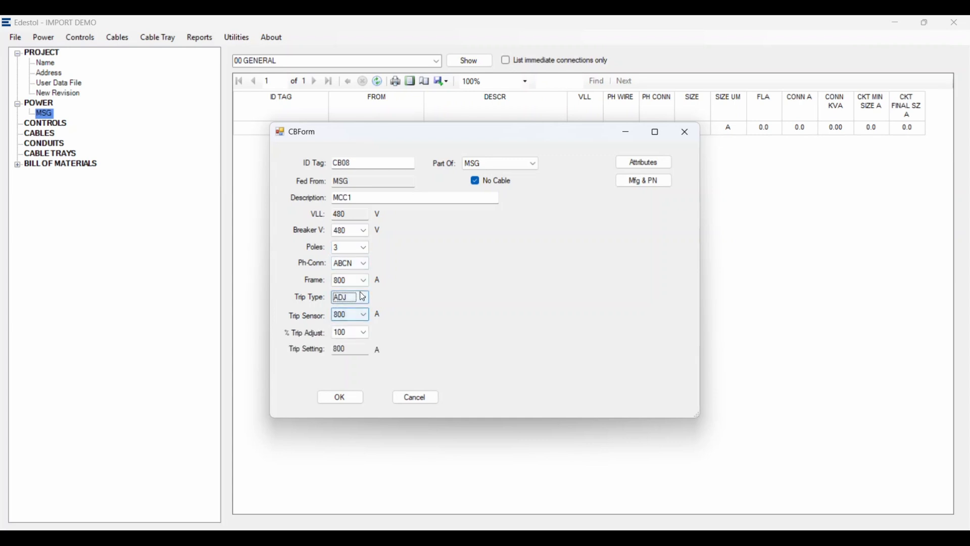
left_click(350, 333)
left_click(423, 315)
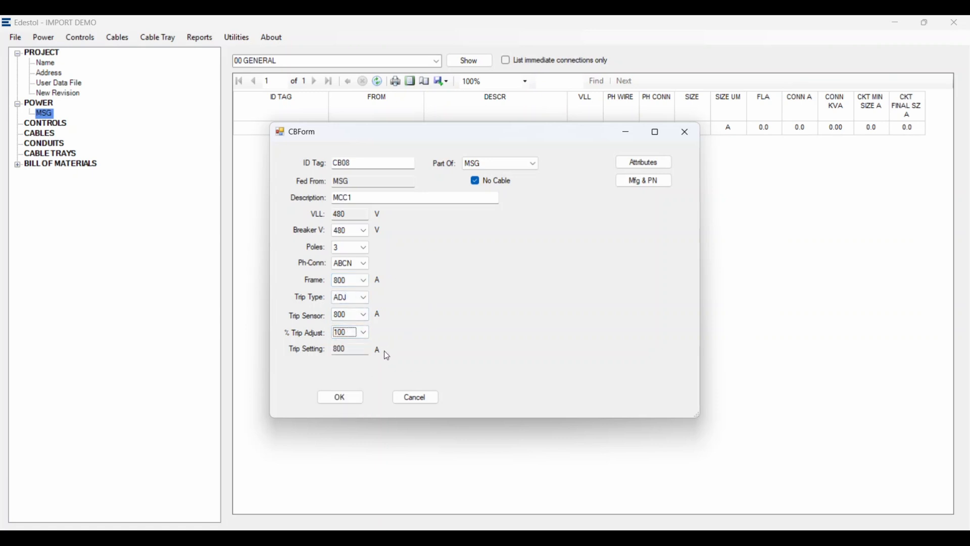
left_click(361, 293)
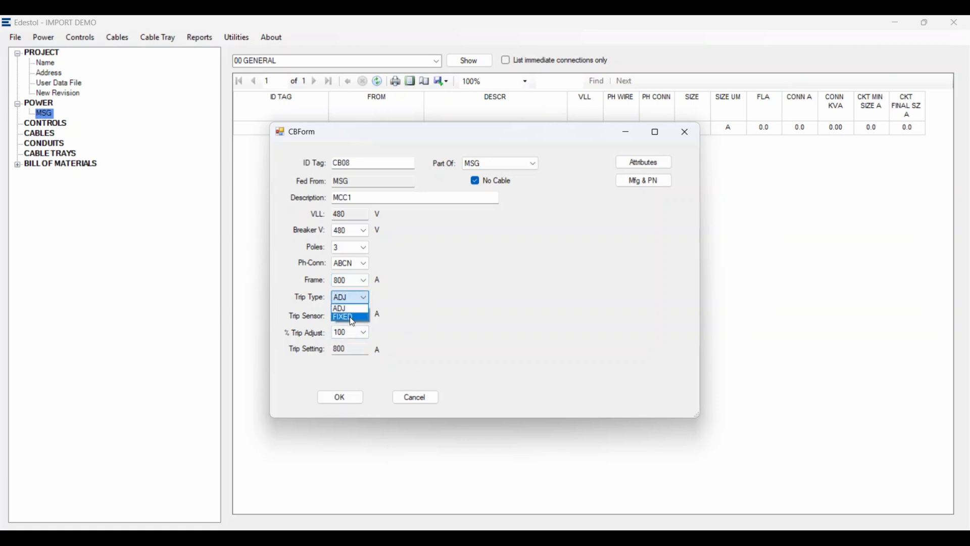
left_click(349, 316)
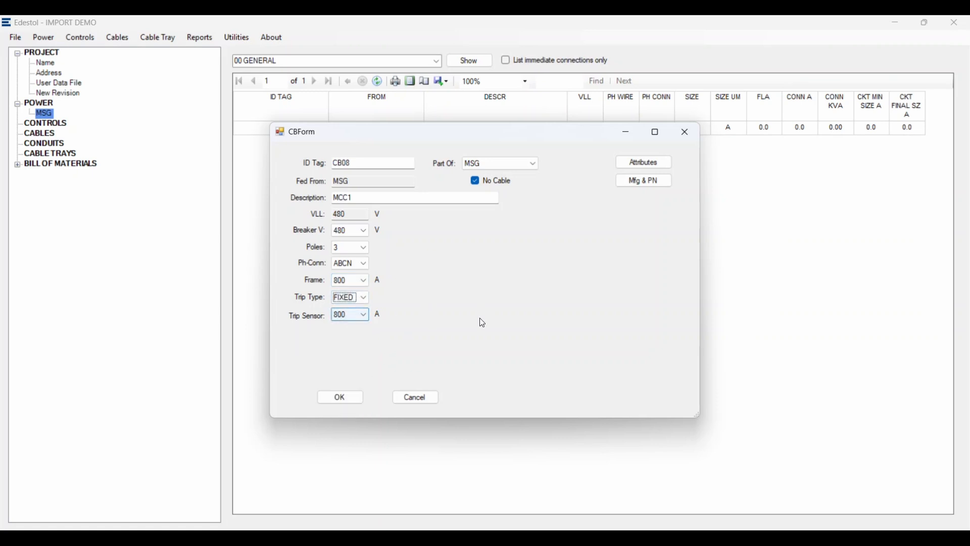
- Accept breaker CB08 and paste a copy of it under MSG as a new branch
left_click(337, 402)
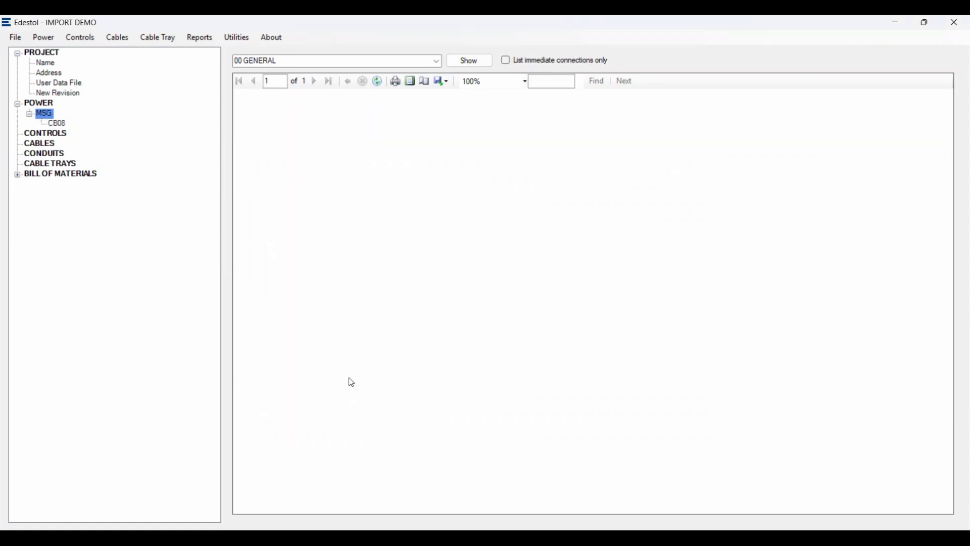
left_click(57, 125)
right_click(56, 125)
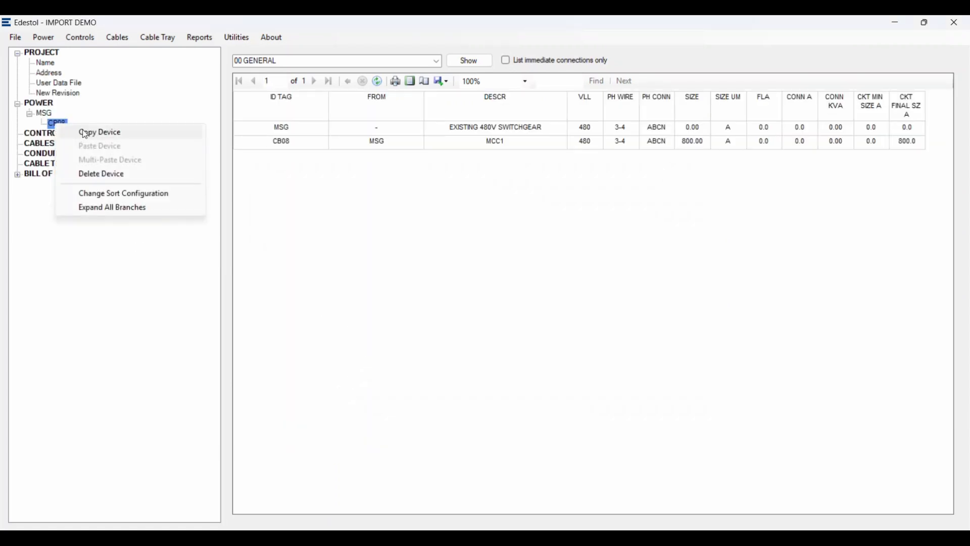
left_click(83, 132)
left_click(44, 115)
right_click(43, 116)
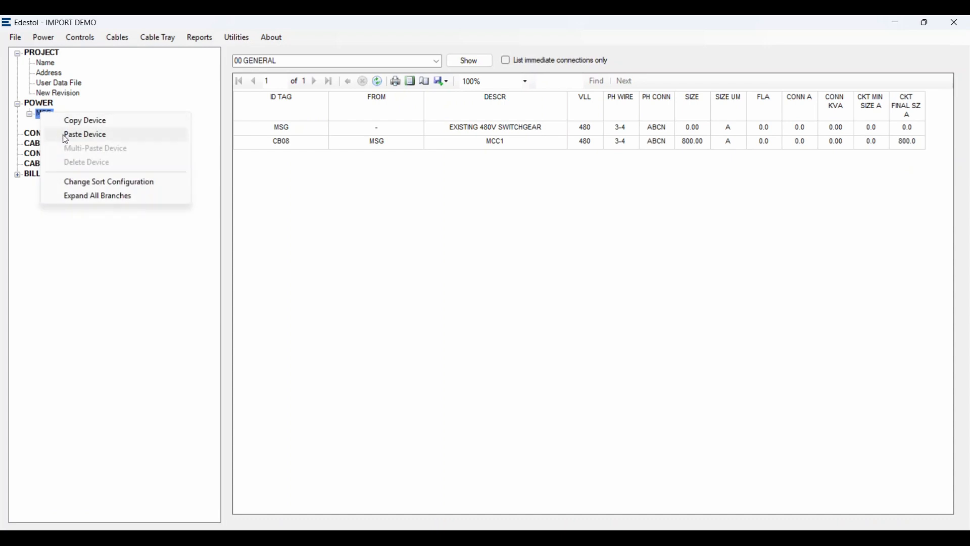
left_click(81, 134)
left_click(439, 281)
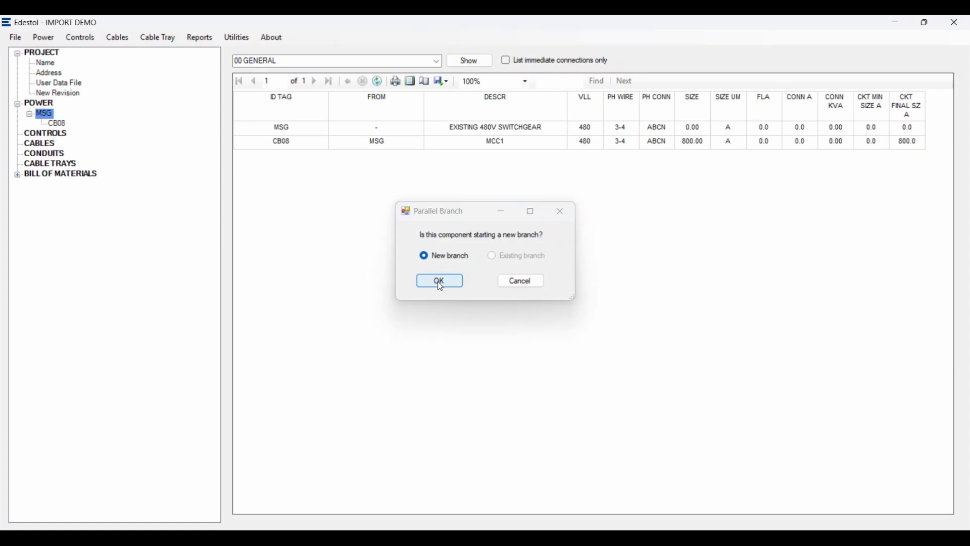
- Set the copied breaker's ID tag to CB09, its description to MCC2 and its trip sensor to 400 A
left_click(371, 163)
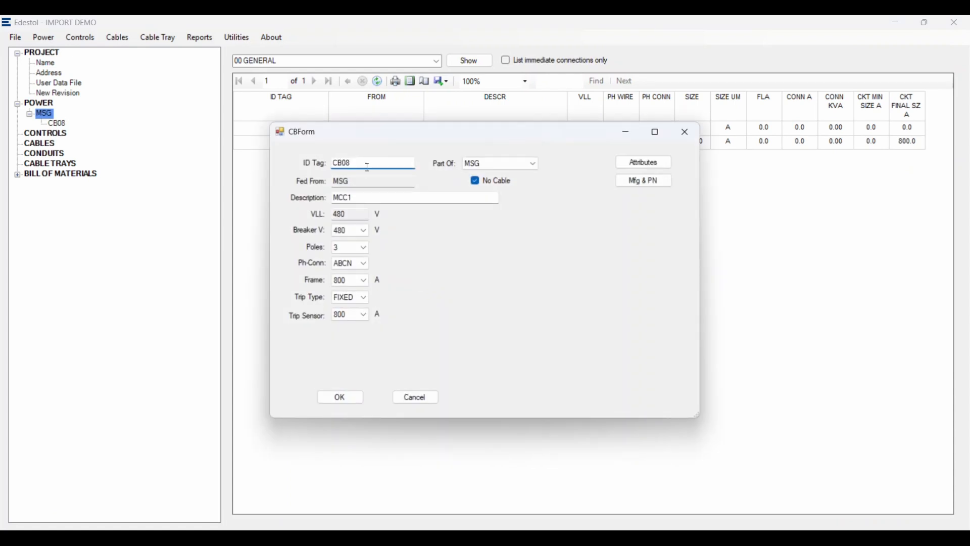
key("BackSpace")
type("9")
left_click(363, 197)
key("BackSpace")
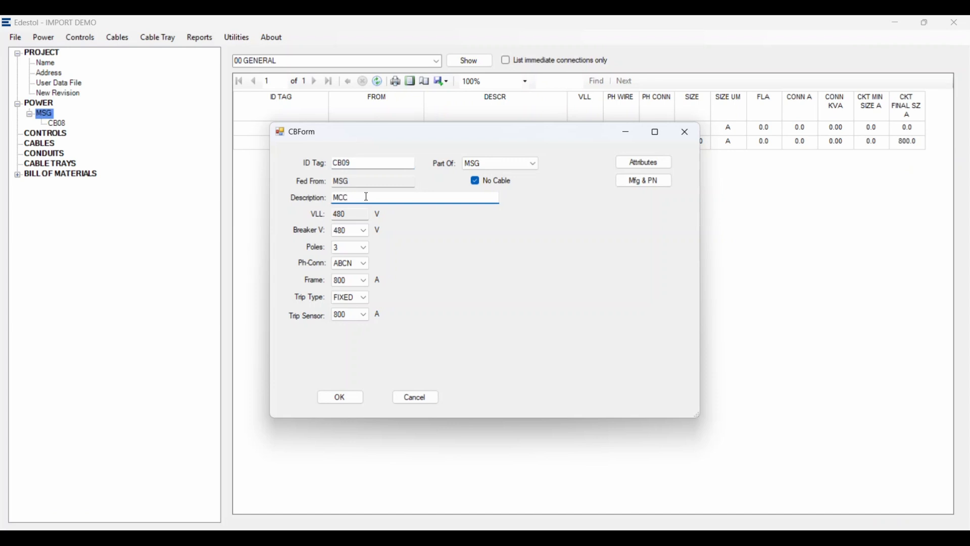
type("2")
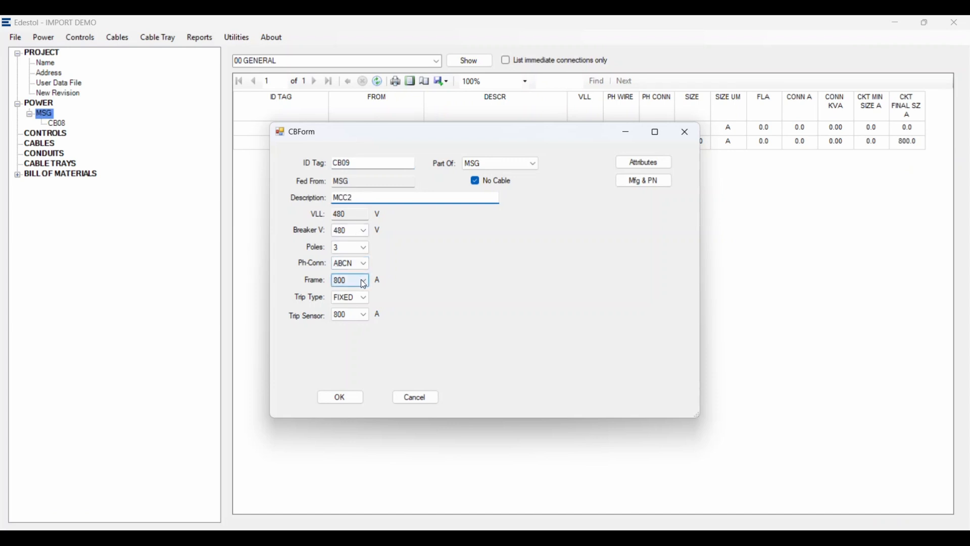
left_click(363, 315)
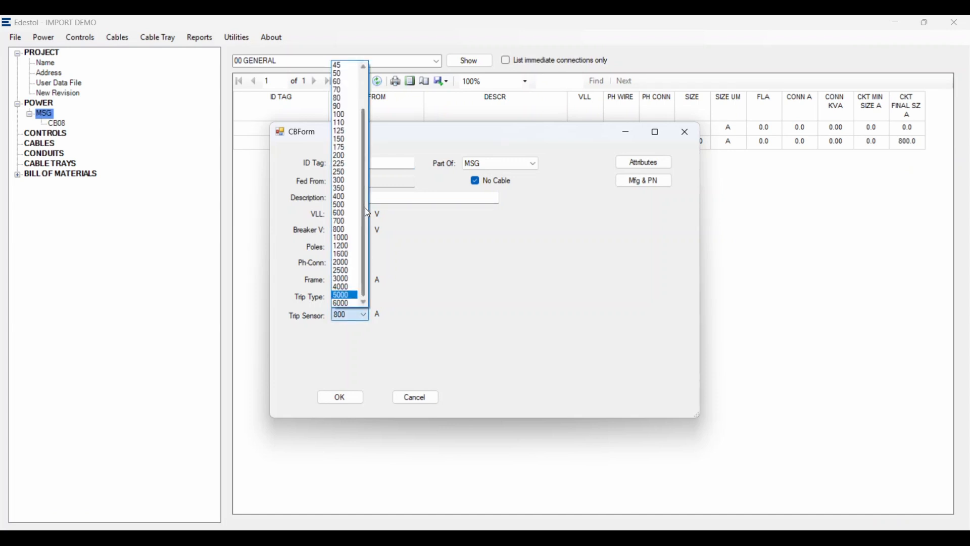
left_click(339, 196)
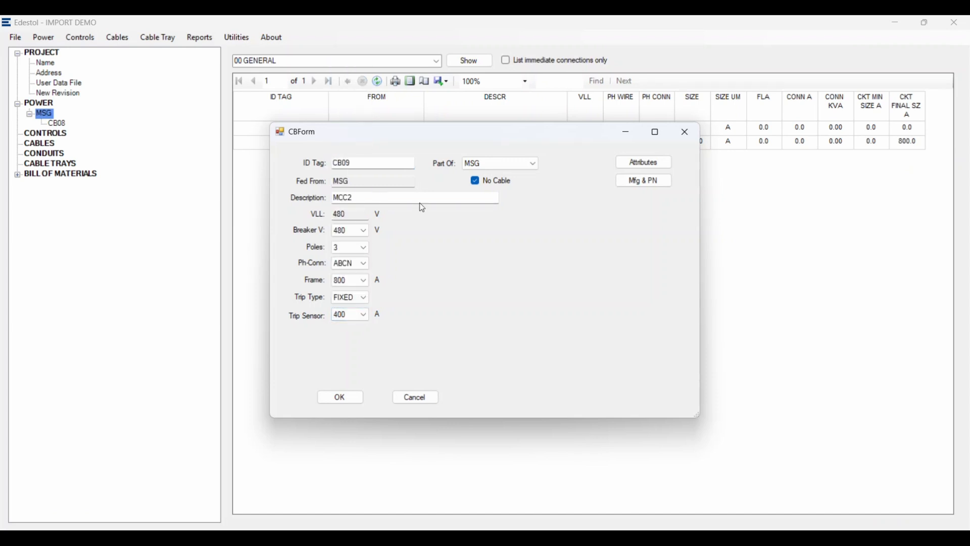
left_click(337, 397)
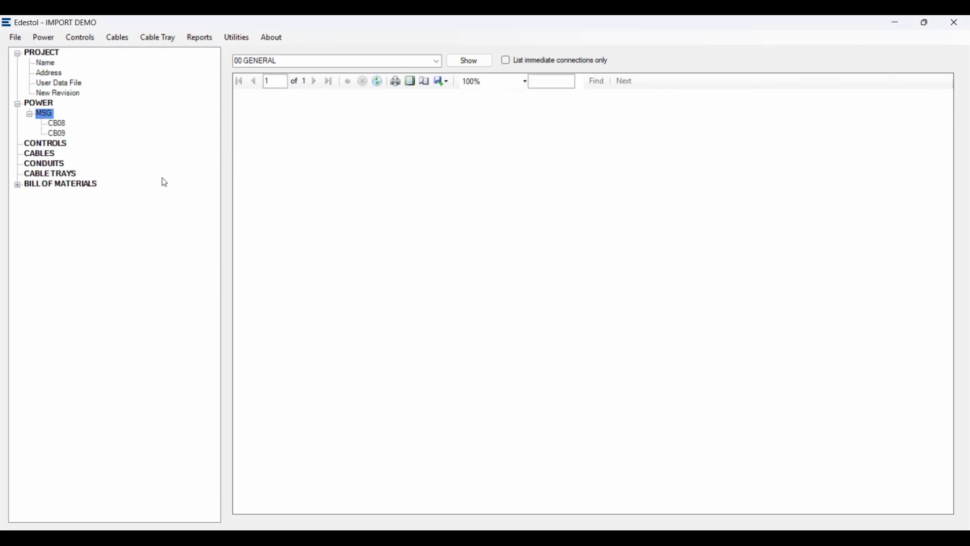
- Add a motor control center fed from breaker CB08
left_click(41, 113)
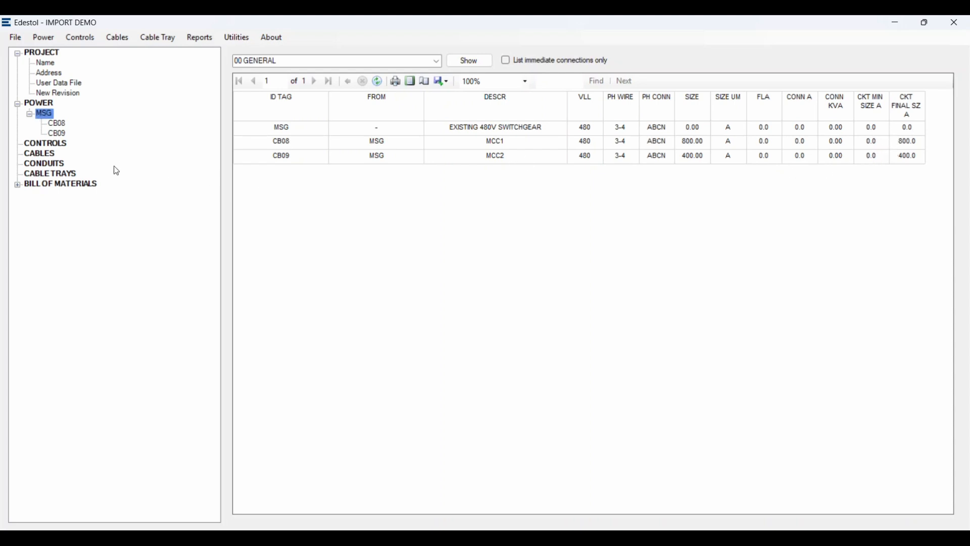
left_click(43, 37)
mouse_move(76, 82)
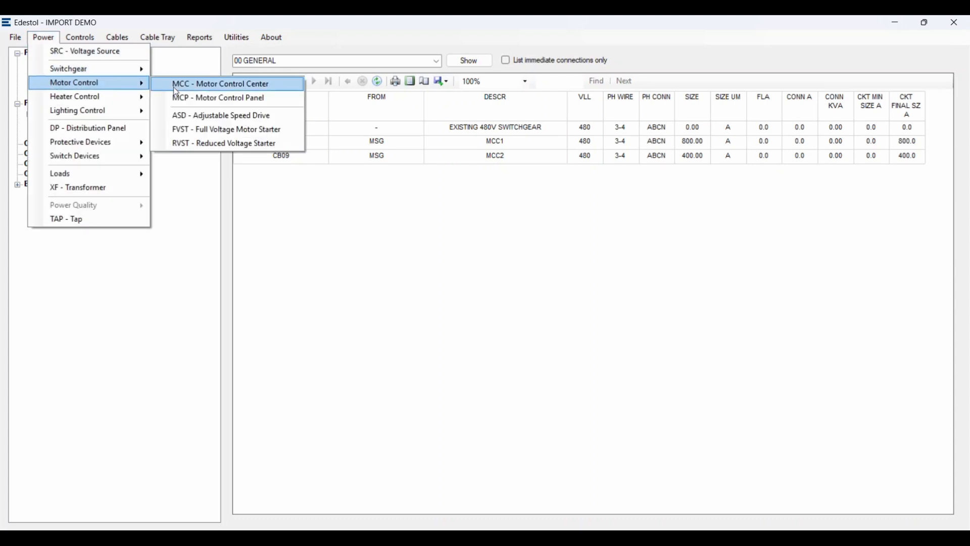
left_click(212, 82)
left_click(57, 123)
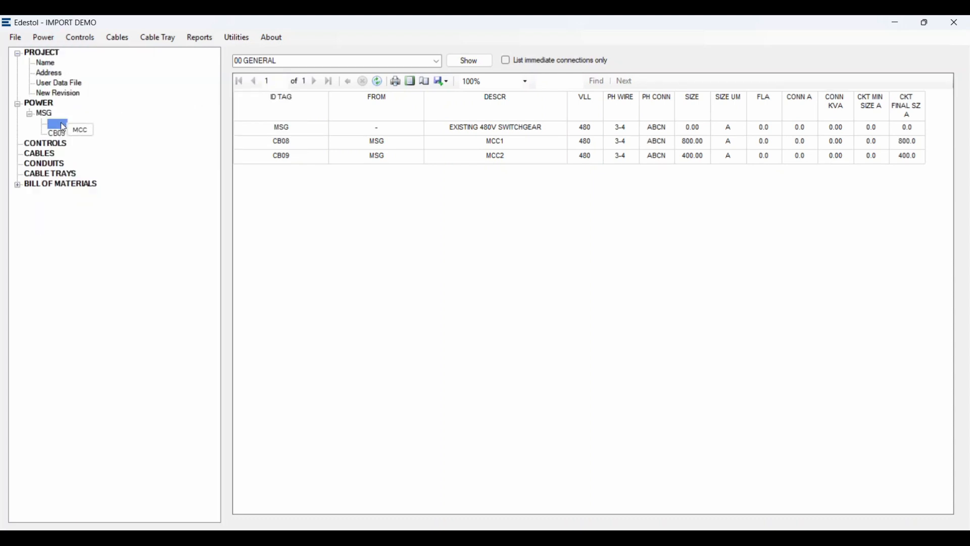
- Set the motor control center's ID tag to MCC1 and its description to PROCESS MCC
type("M")
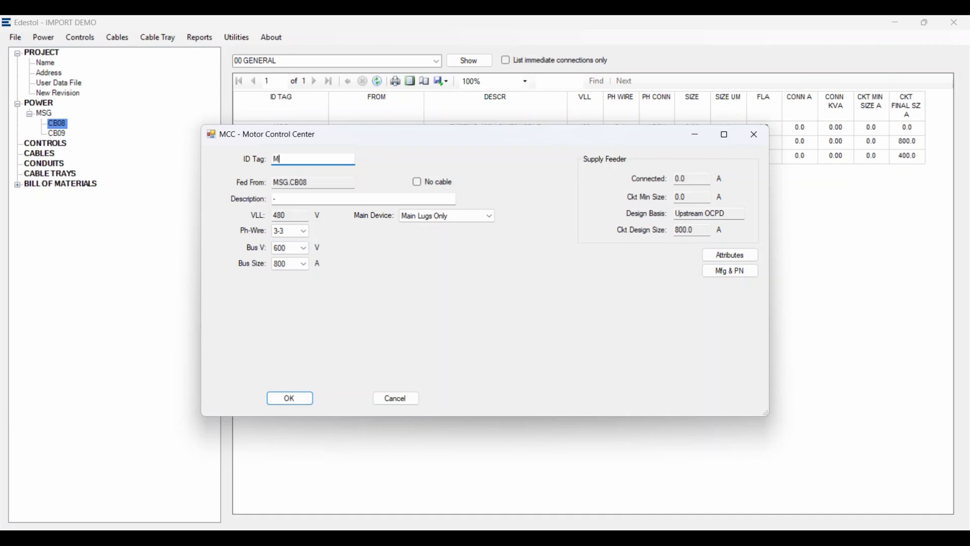
type("CC1")
key("Tab")
type("PROC")
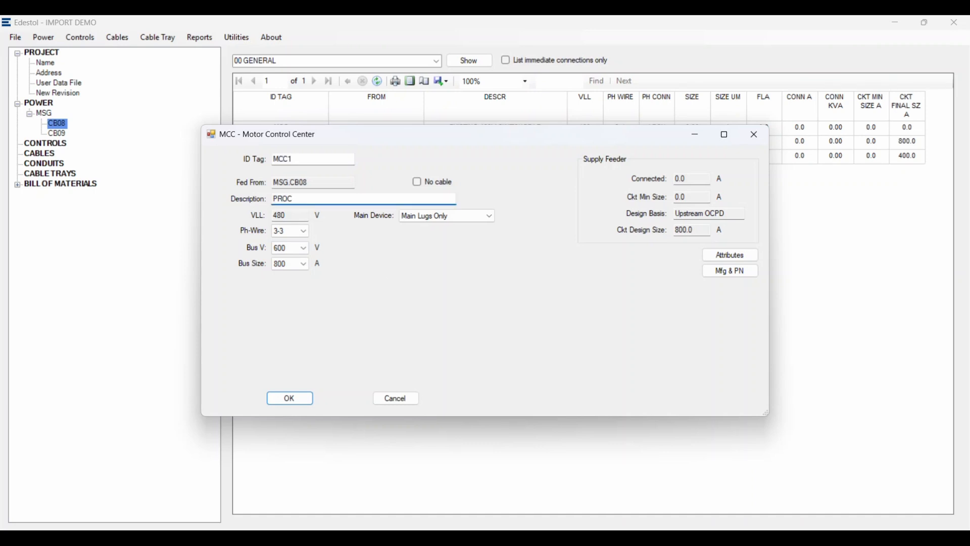
type("ESS MCC")
- Review the bus size and main device options for MCC1, picking Main Lugs Only
left_click(294, 265)
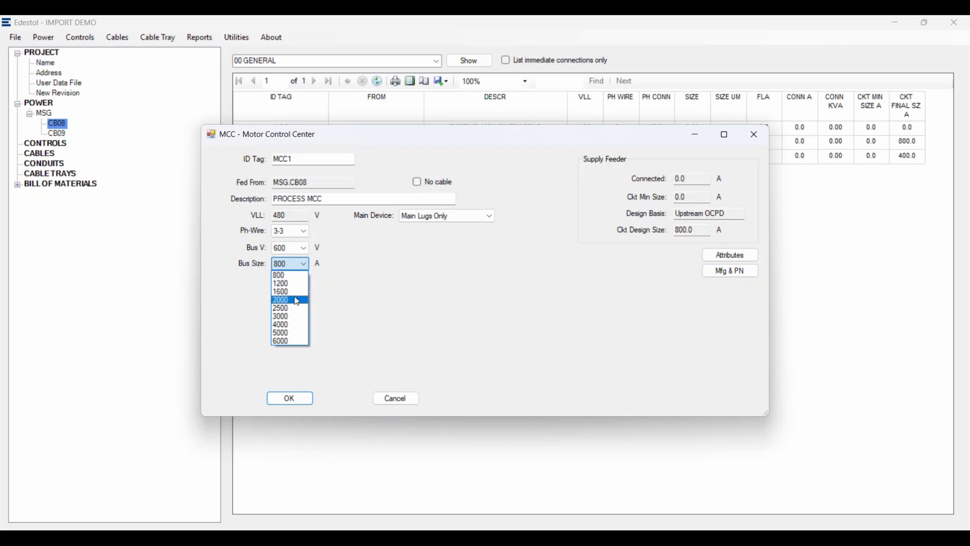
left_click(367, 256)
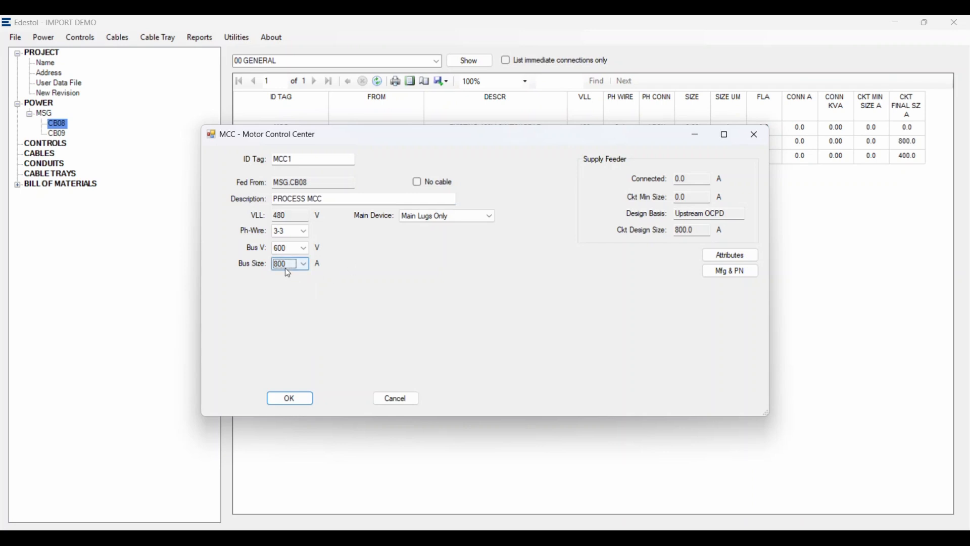
left_click(436, 222)
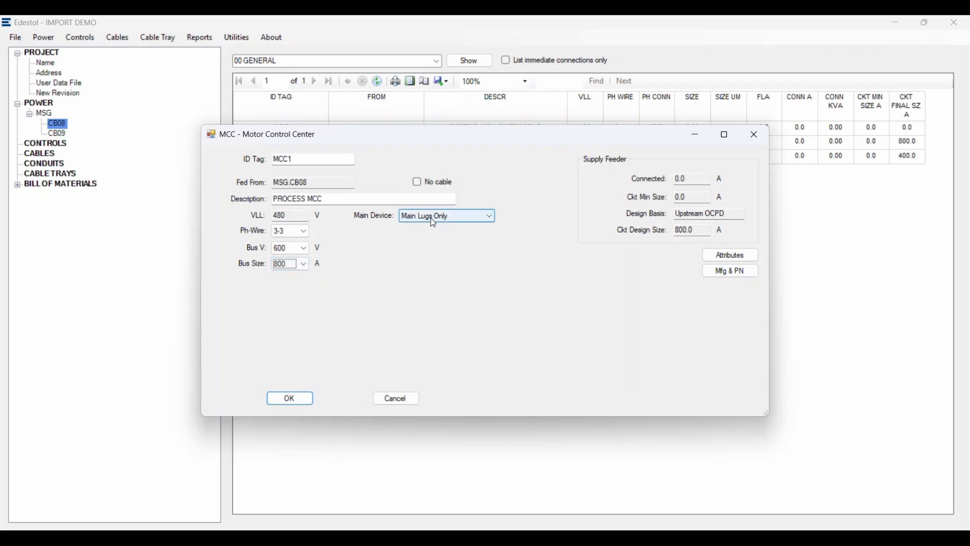
left_click(491, 218)
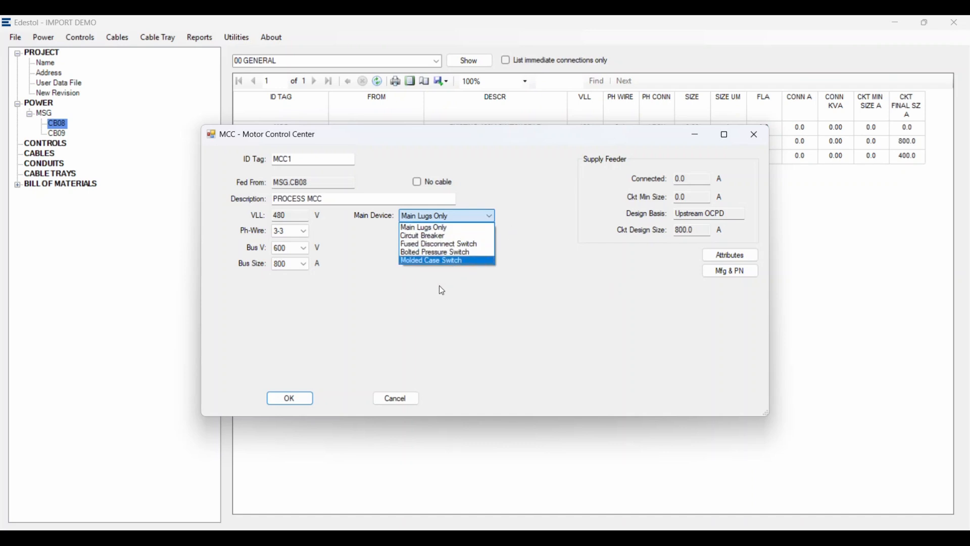
left_click(437, 227)
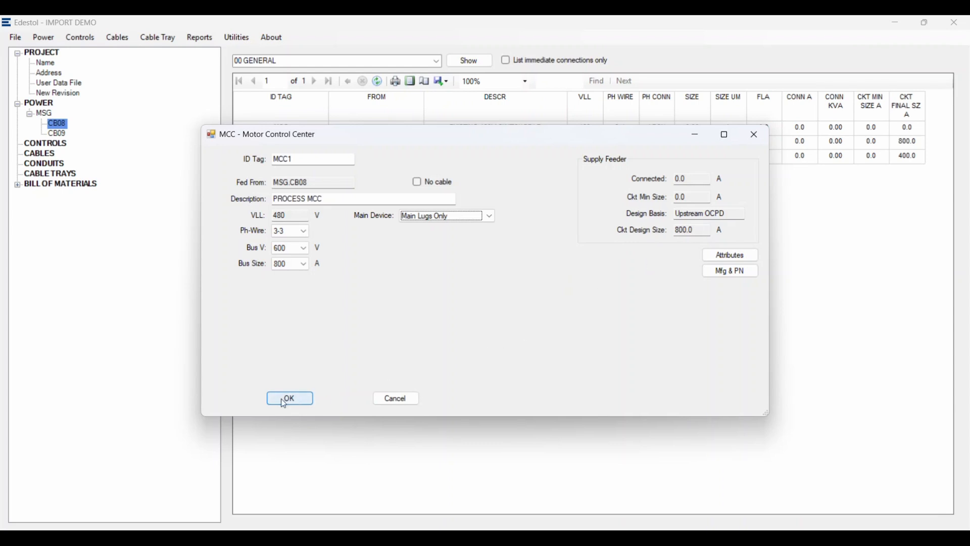
- Examine MCC1's selectable attributes for the incoming line, bus bracing and bus material groups
left_click(730, 257)
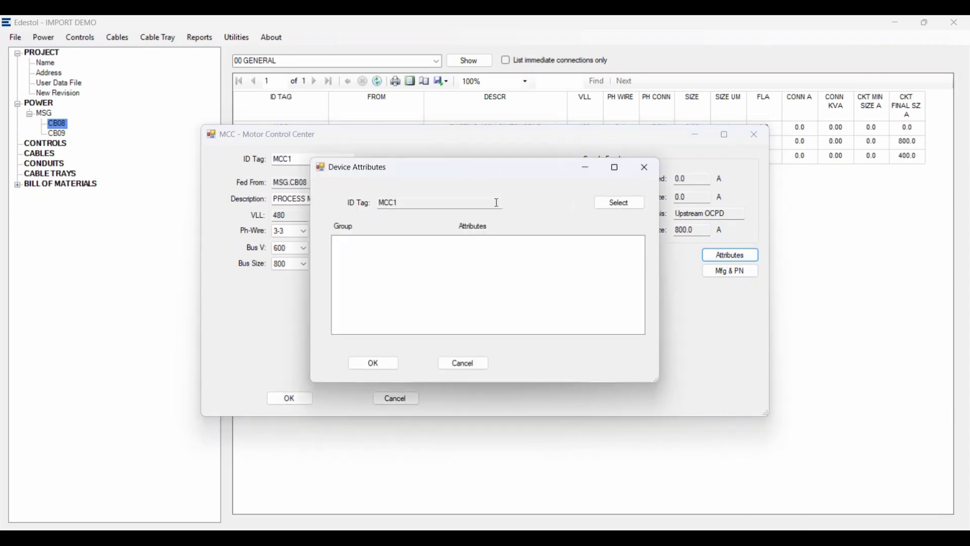
left_click(618, 201)
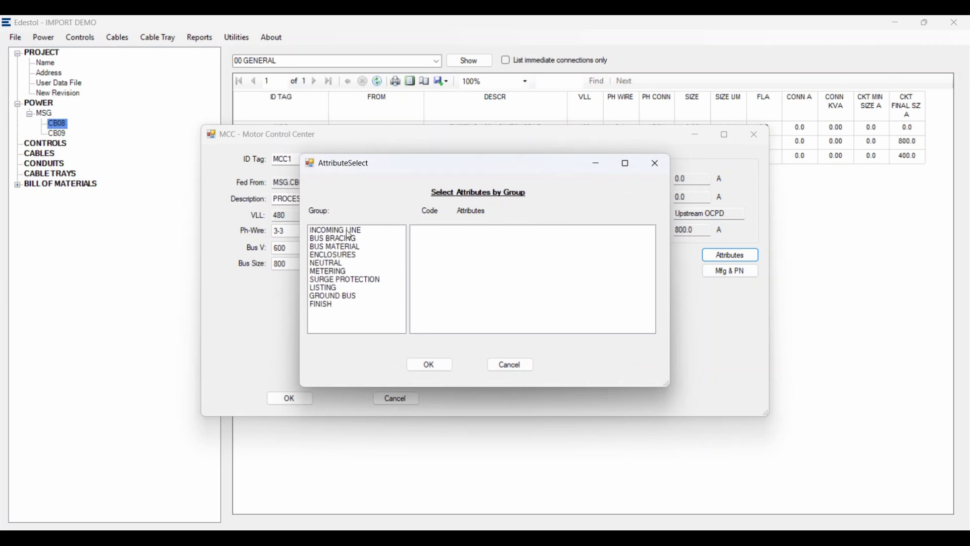
left_click(349, 232)
left_click(352, 238)
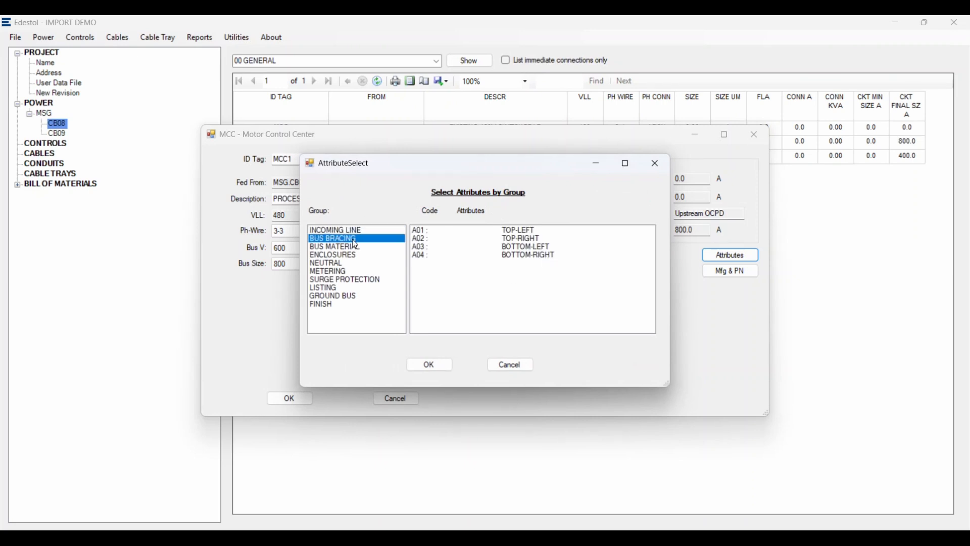
left_click(353, 247)
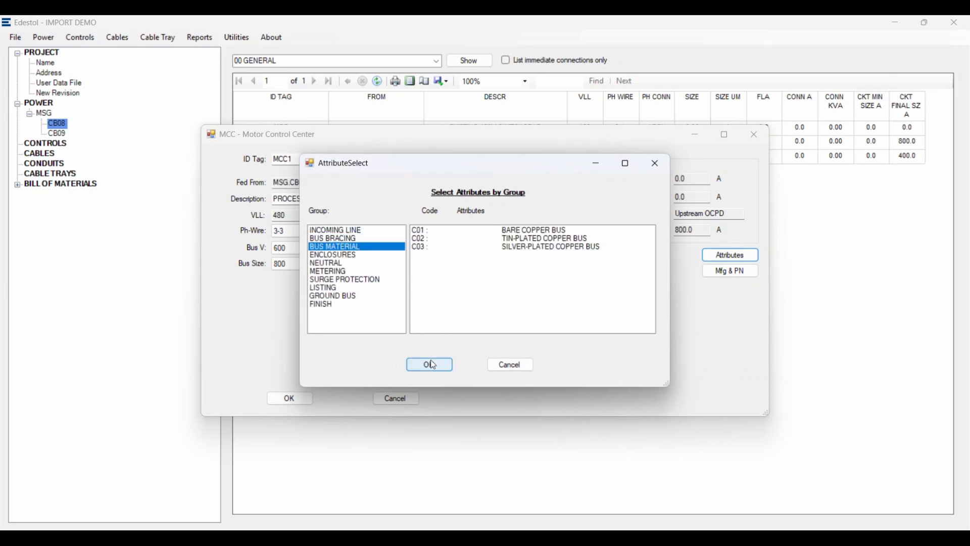
left_click(430, 364)
left_click(374, 362)
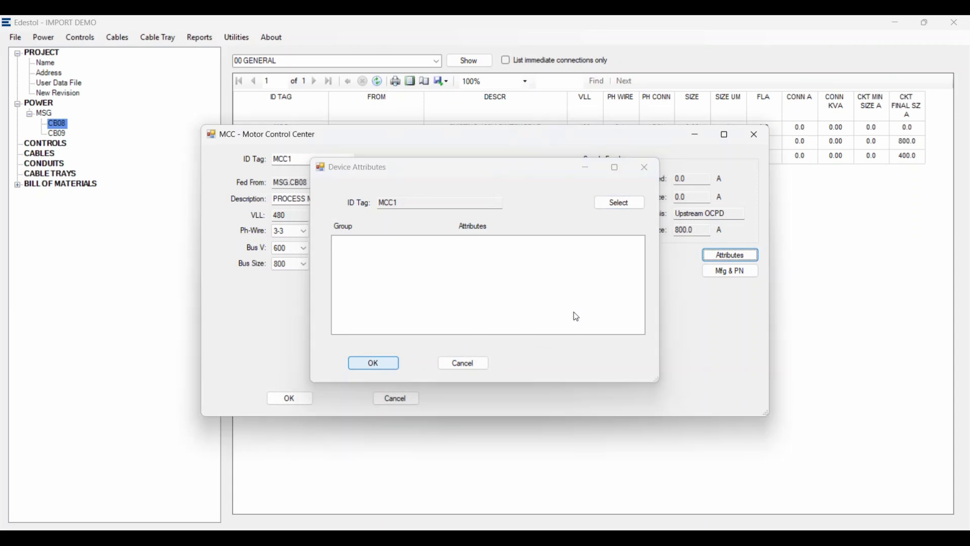
- Accept MCC1 and set its feeder cable's manufacturer to HWC and insulation type to THHN, THWN-2
left_click(289, 397)
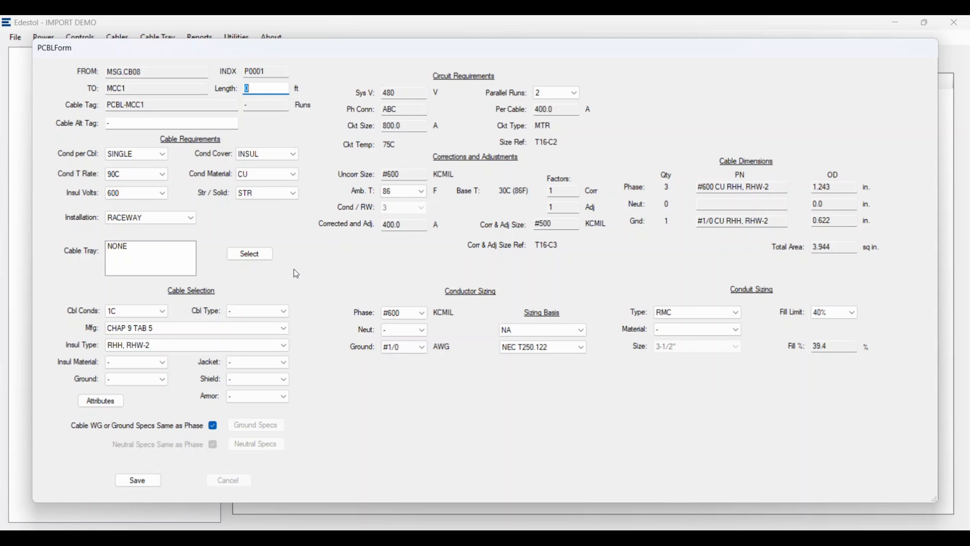
left_click(173, 333)
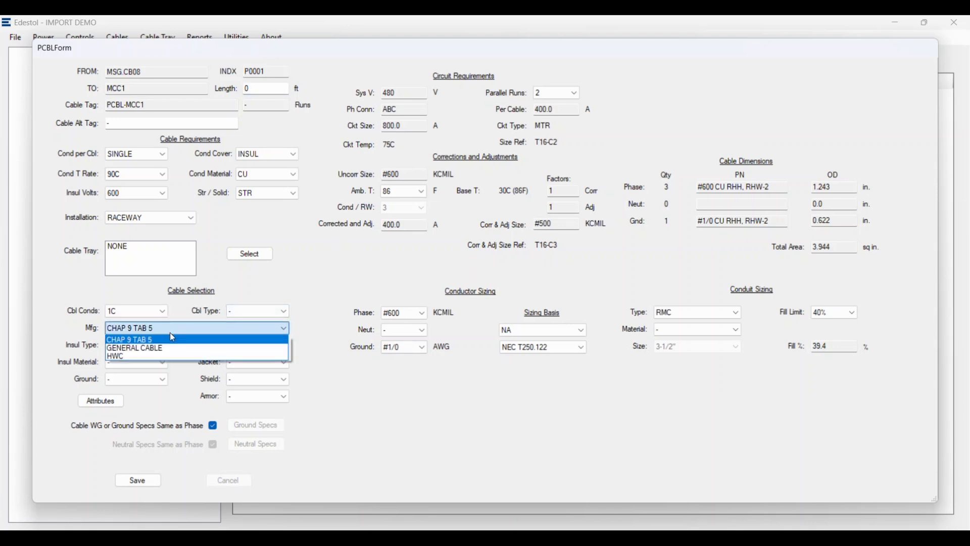
left_click(168, 356)
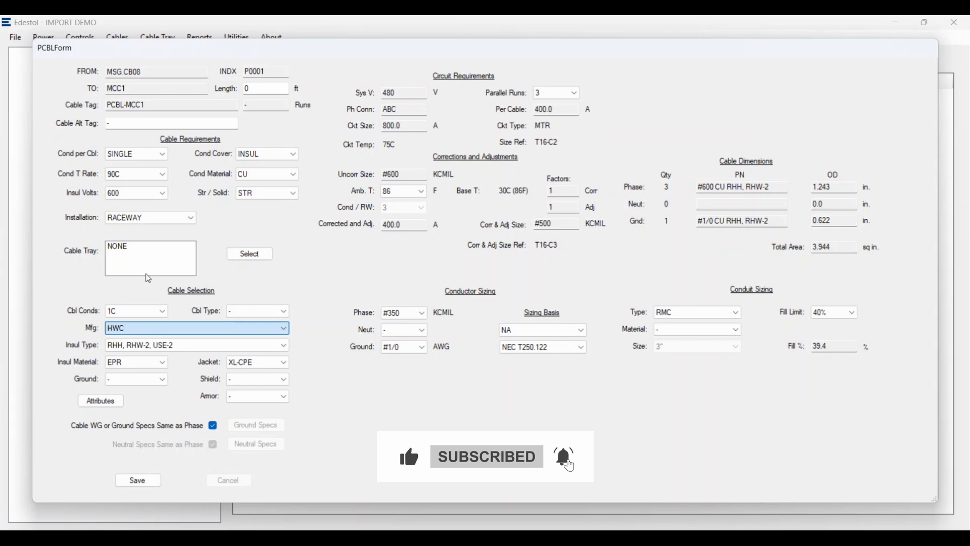
left_click(147, 345)
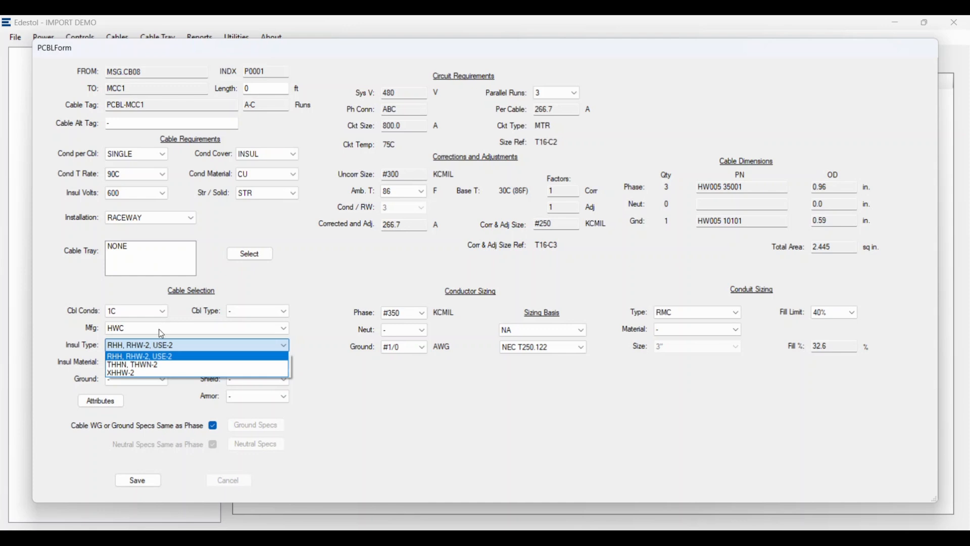
left_click(157, 365)
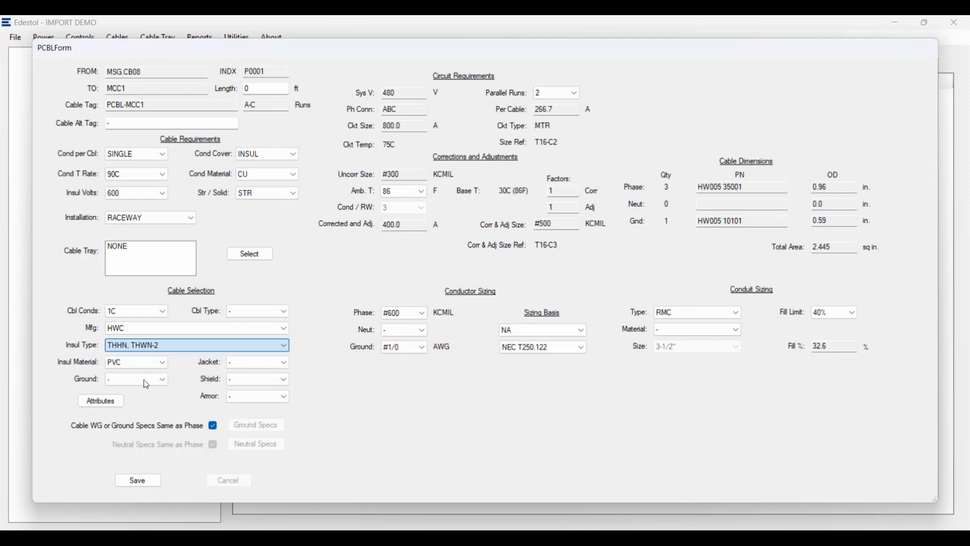
left_click(126, 174)
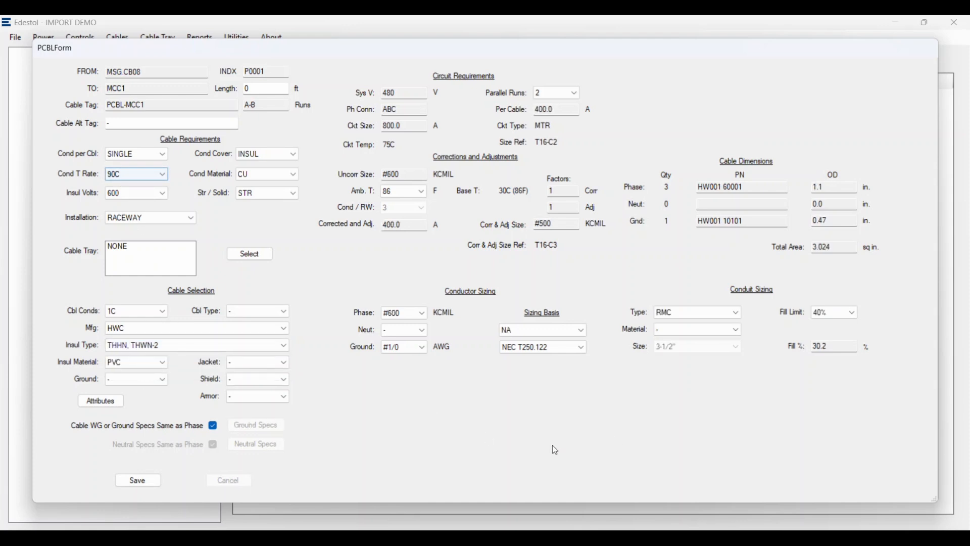
- Set the MCC1 feeder's conduit type to EMT and save the cable
left_click(739, 313)
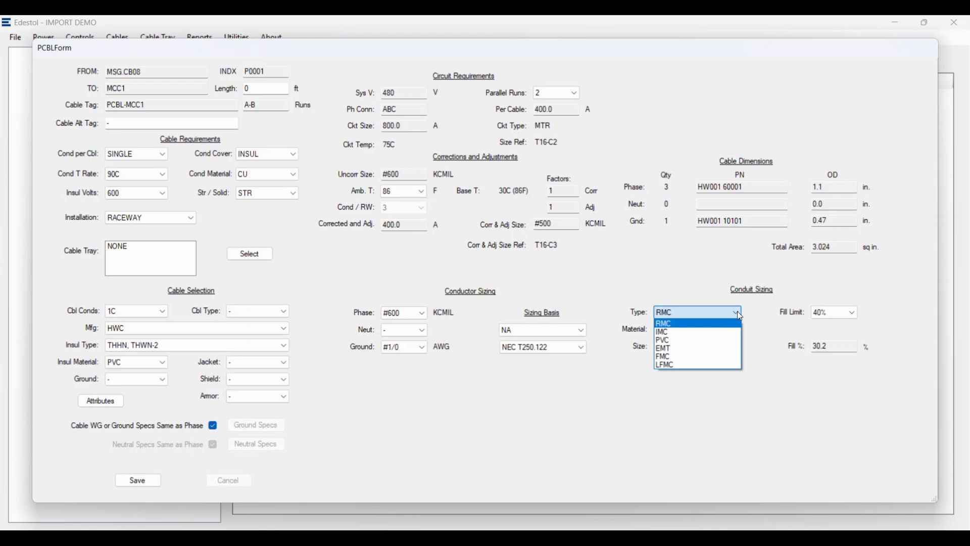
left_click(700, 348)
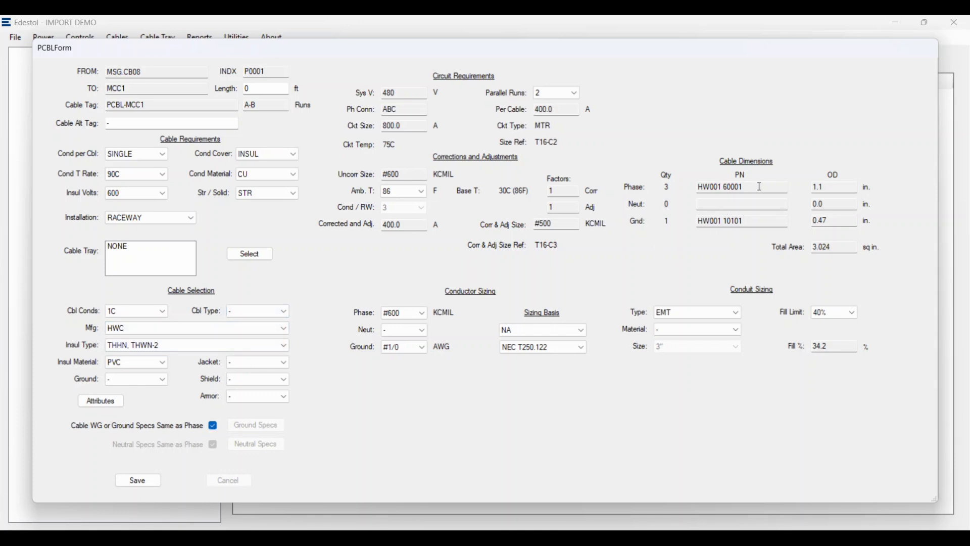
left_click(138, 483)
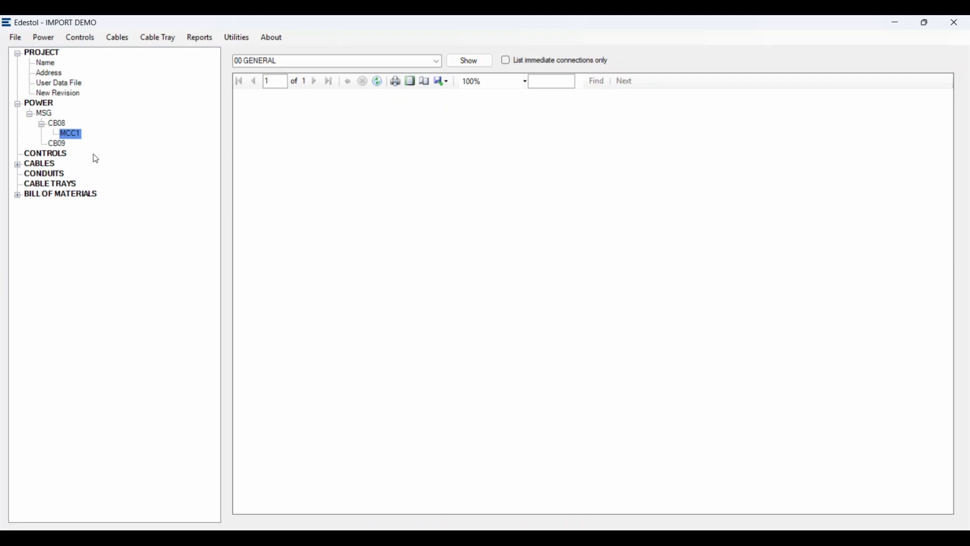
- Copy MCC1 and paste it under breaker CB09
right_click(73, 137)
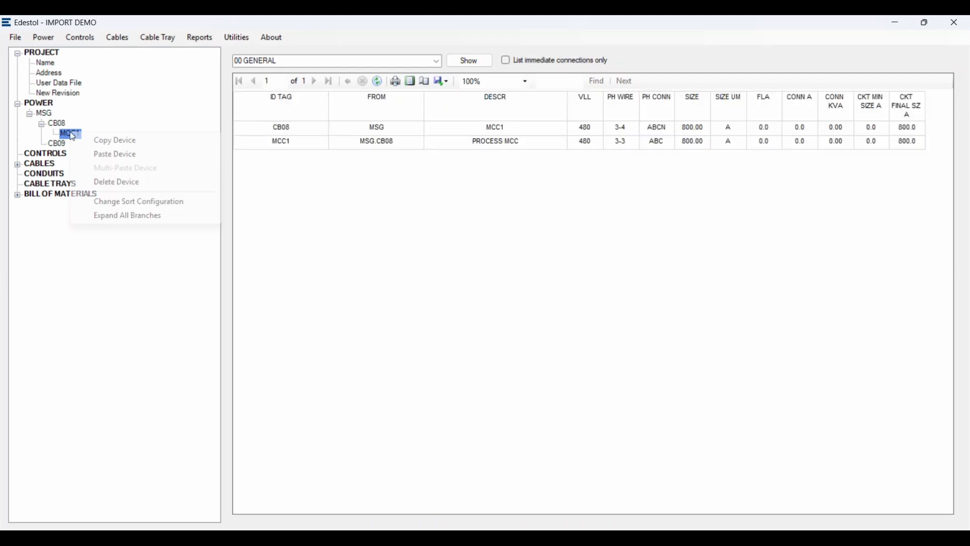
left_click(81, 141)
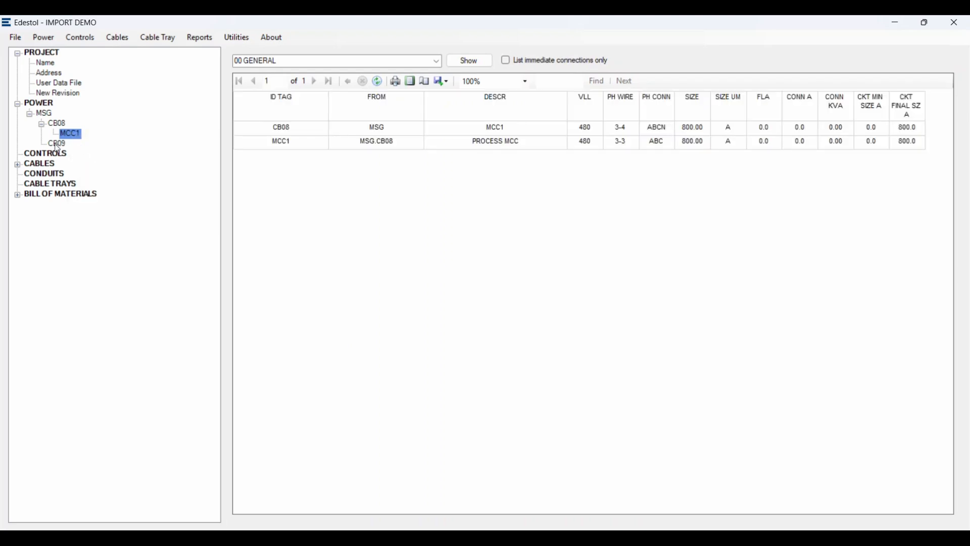
left_click(57, 146)
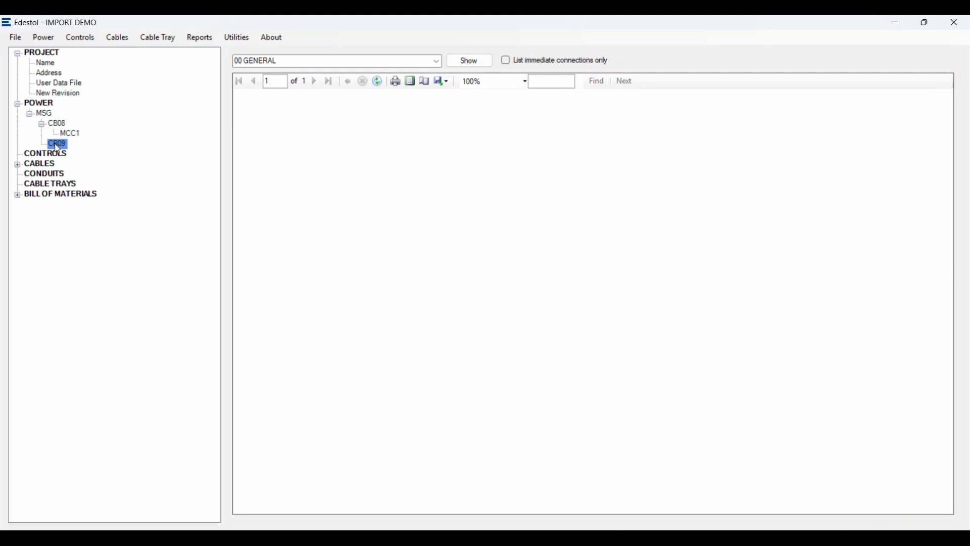
right_click(57, 146)
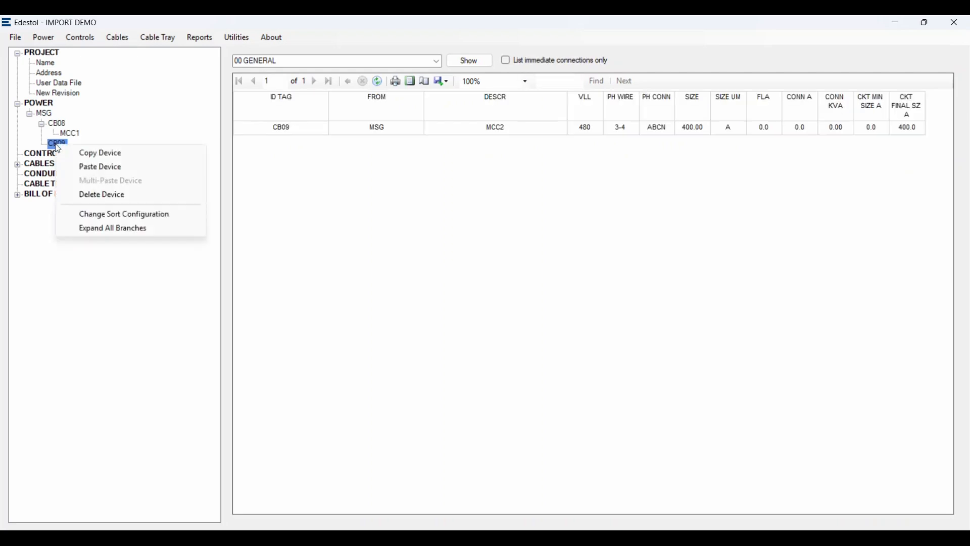
left_click(89, 167)
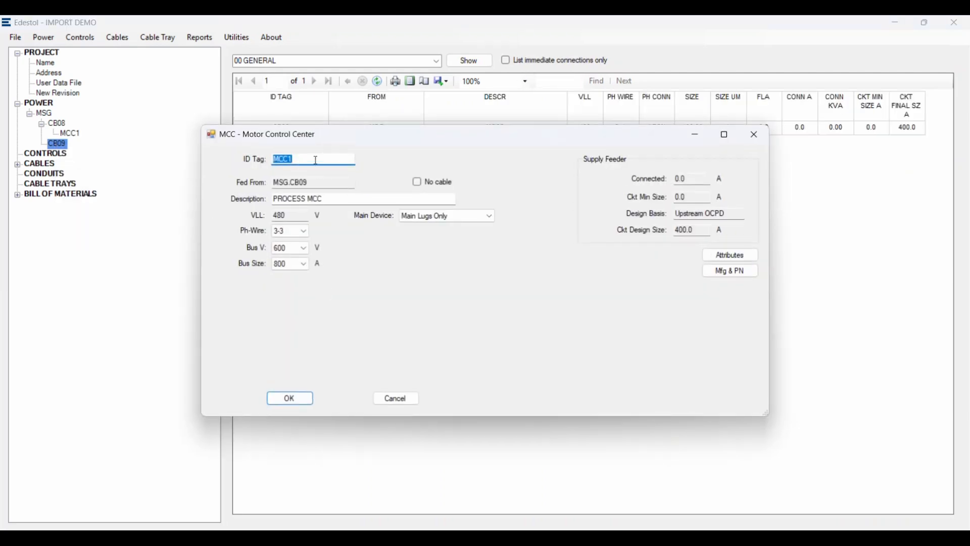
- Set the pasted motor control center's ID tag to MCC2 and bus size to 400 A, and save it with its feeder cable
left_click(316, 161)
type("2")
left_click(305, 266)
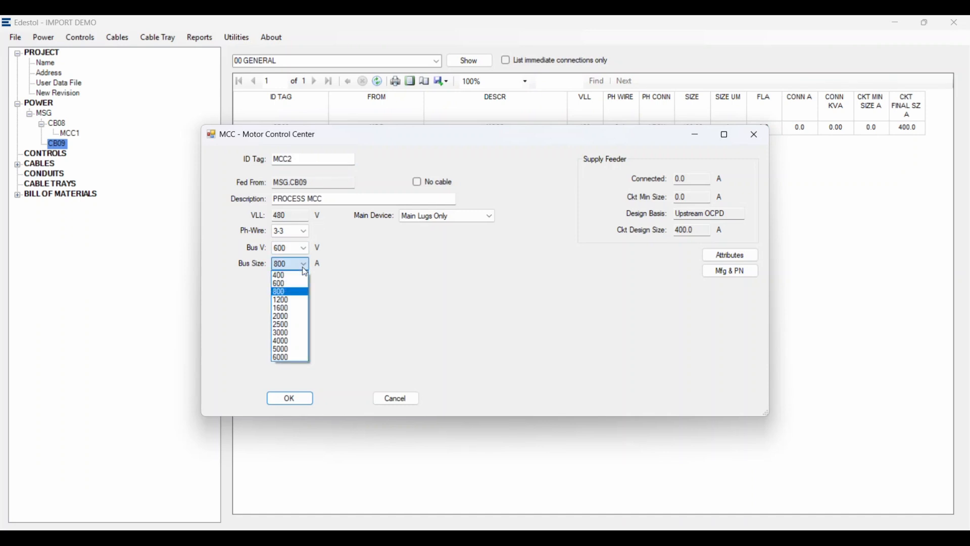
left_click(290, 276)
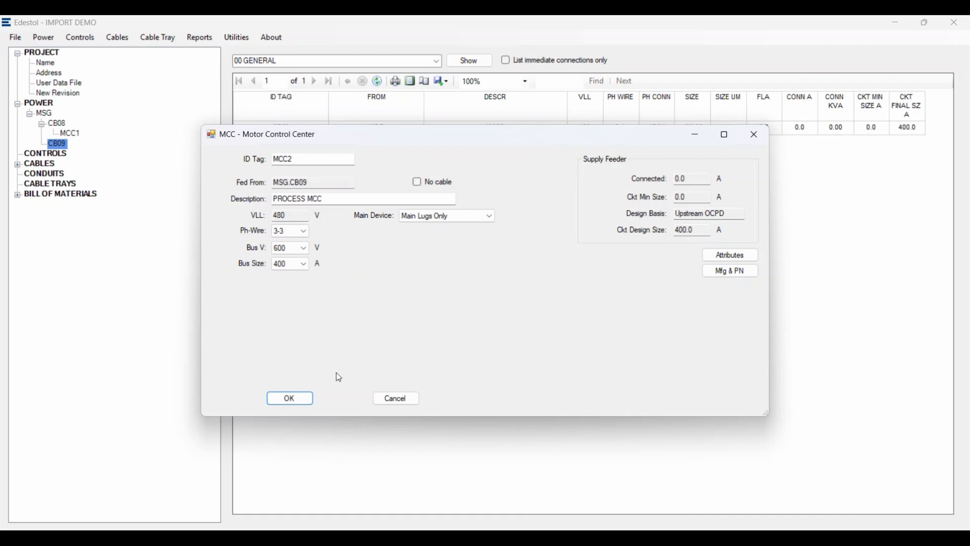
left_click(290, 399)
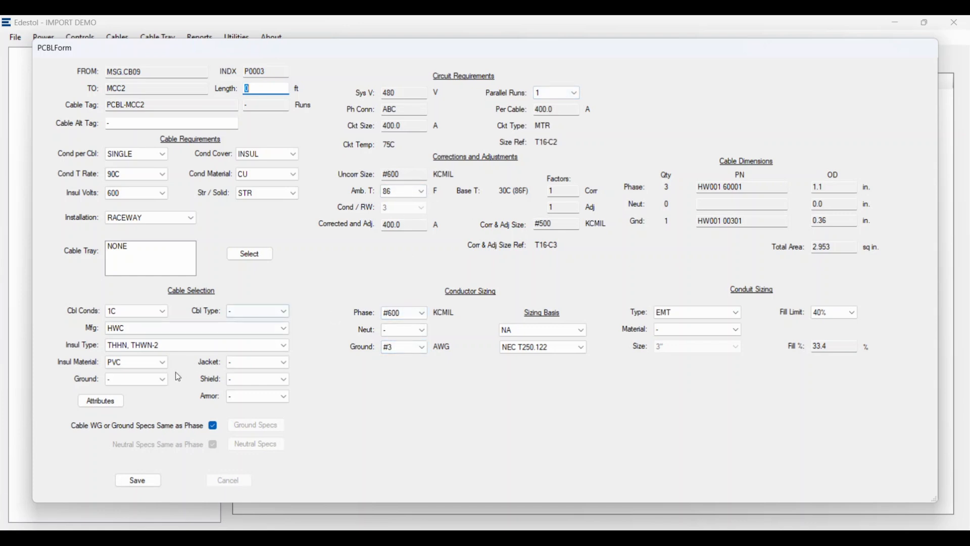
left_click(145, 484)
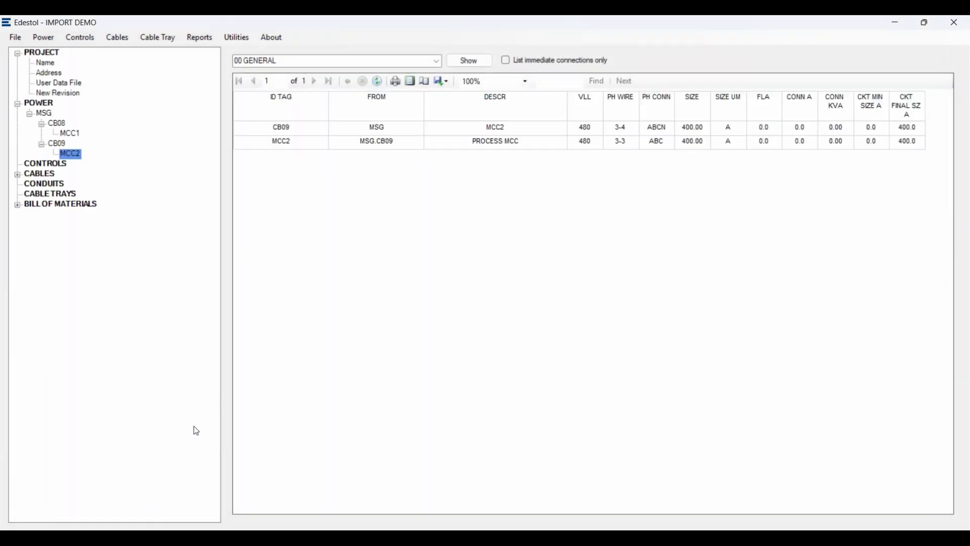
- View the feeder cables in the project tree and check the available import utilities
left_click(18, 175)
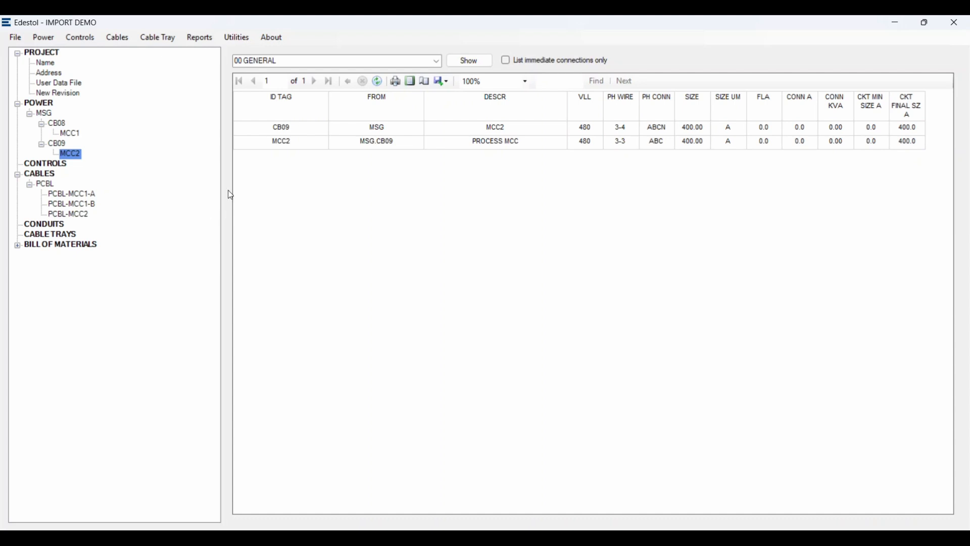
left_click(246, 37)
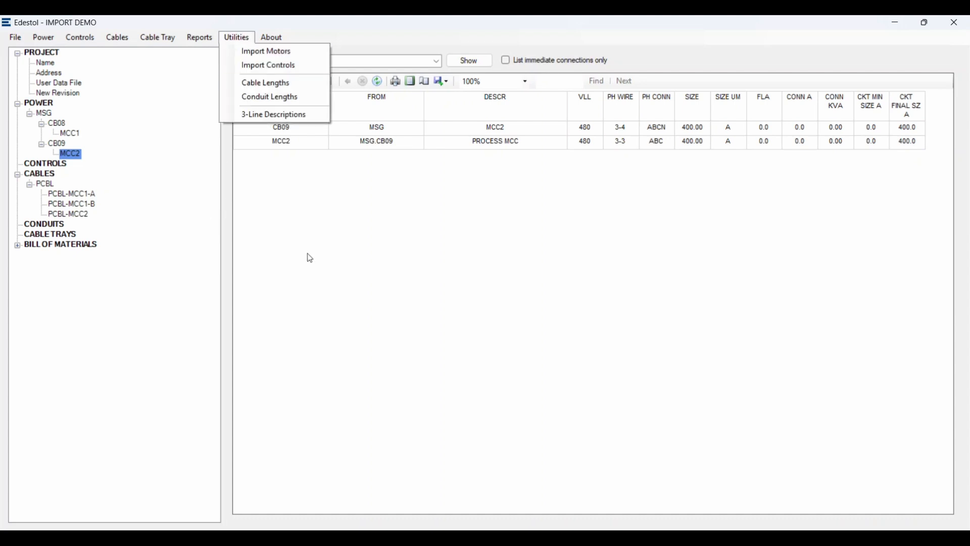
left_click(309, 266)
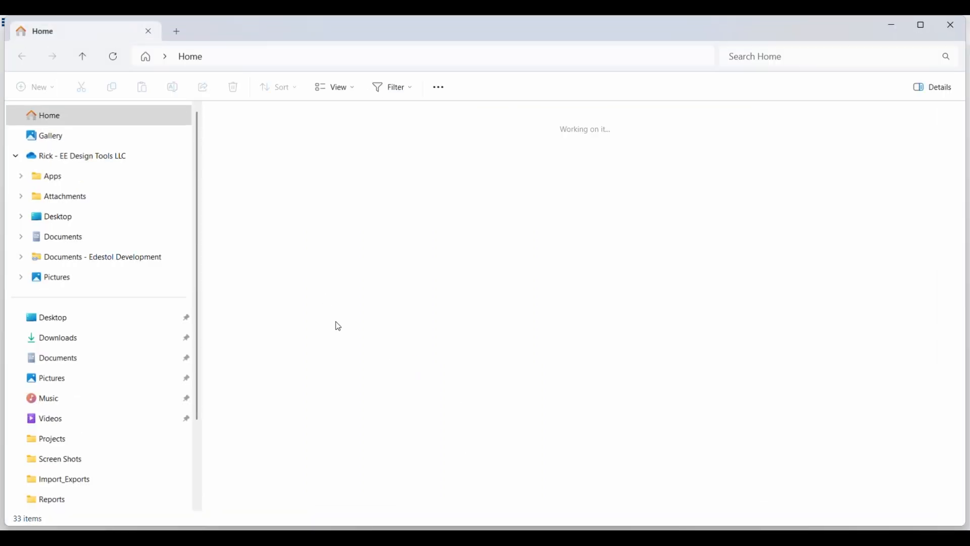
- Browse to the Projects folder inside Documents > Edestol to check the stored project file
scroll(109, 454, "down", 2)
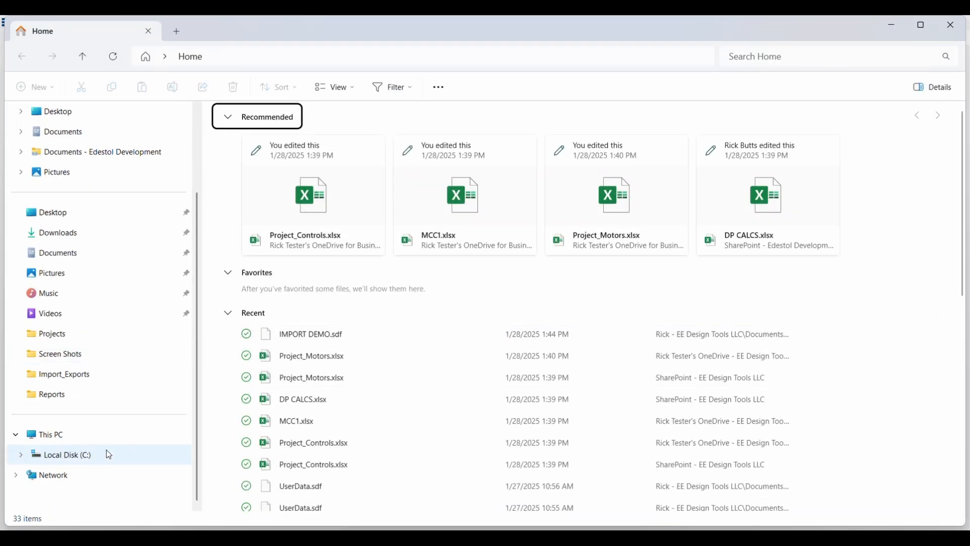
scroll(101, 334, "up", 1)
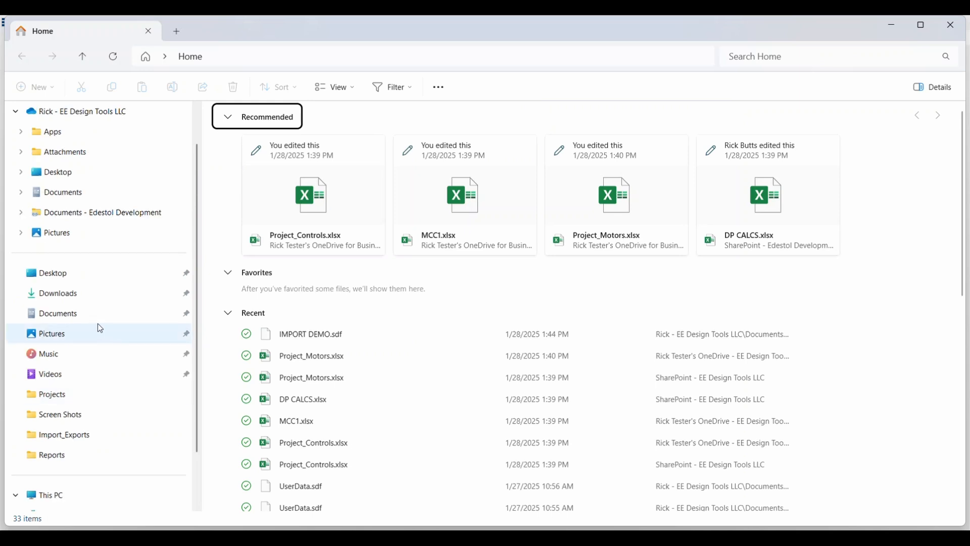
left_click(59, 321)
left_click(246, 154)
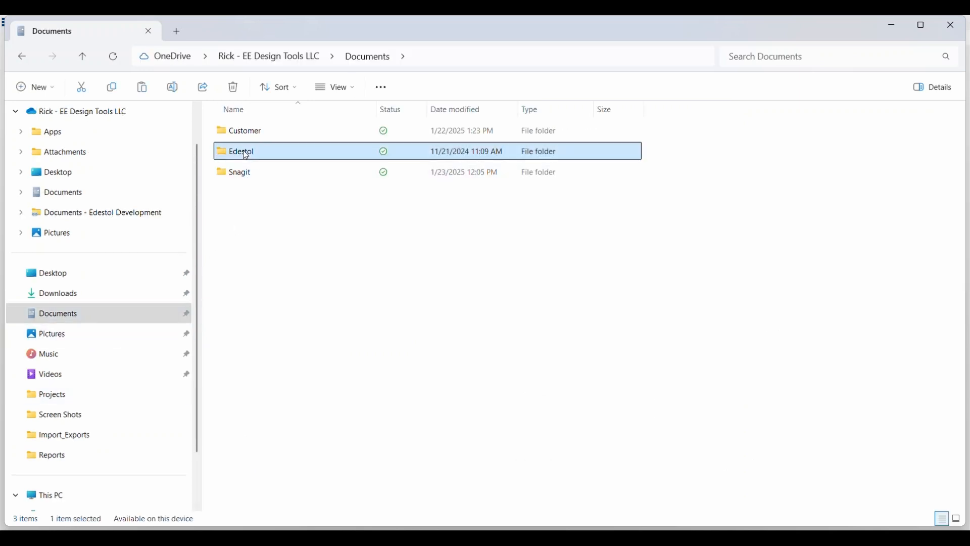
double_click(246, 153)
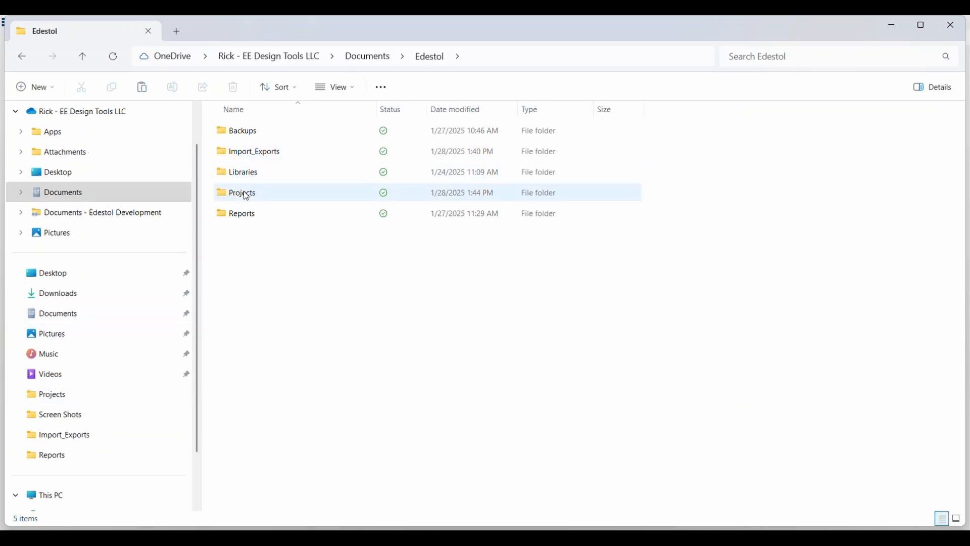
double_click(245, 195)
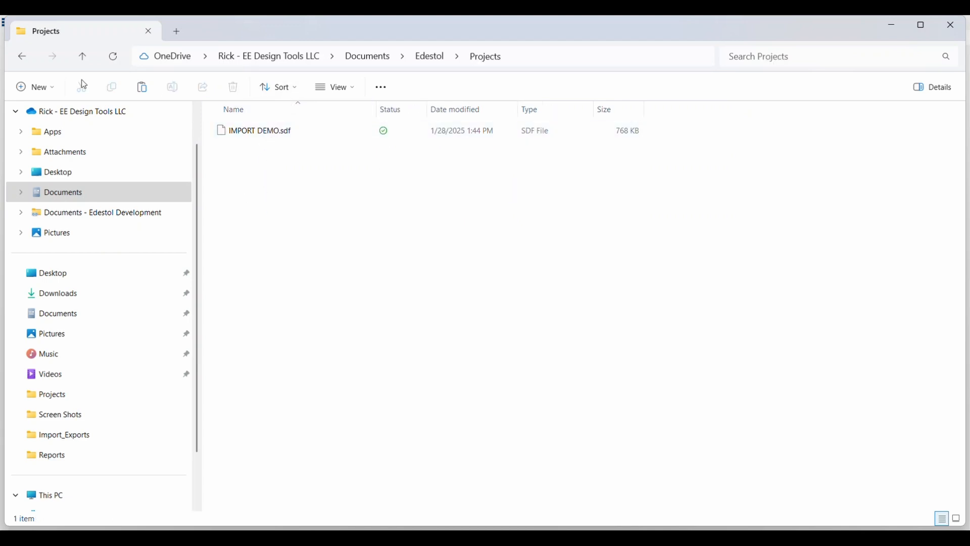
- Open the Project_Motors.xlsx workbook from the Import_Exports folder of Edestol
left_click(83, 58)
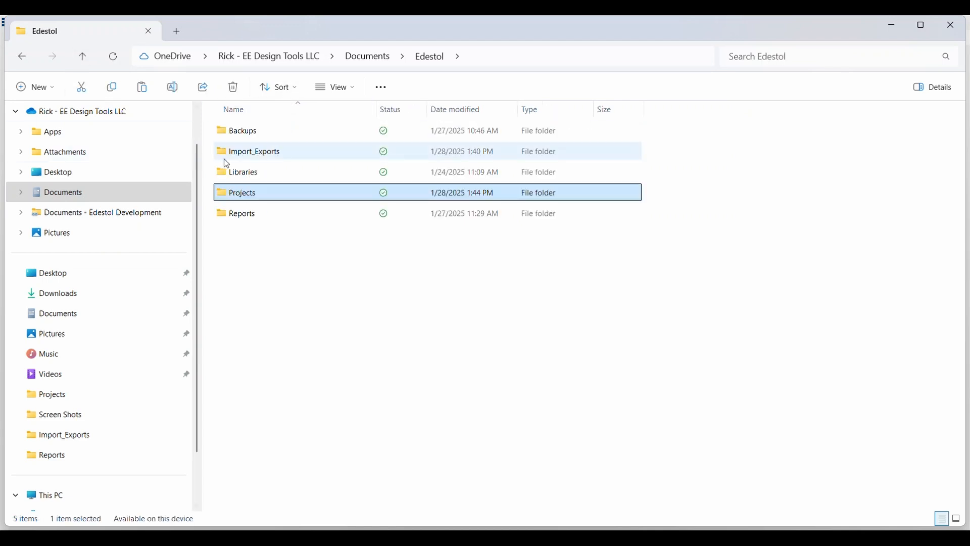
double_click(254, 154)
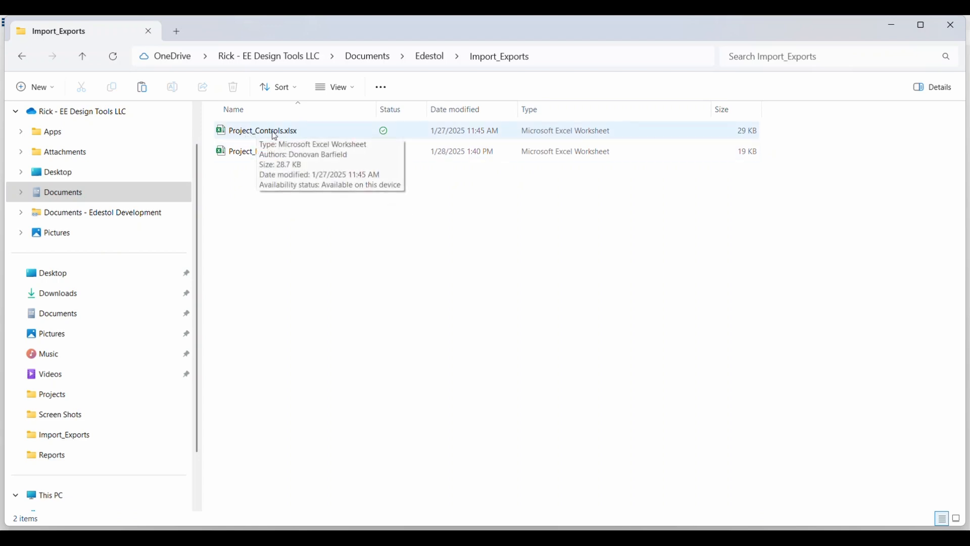
left_click(254, 157)
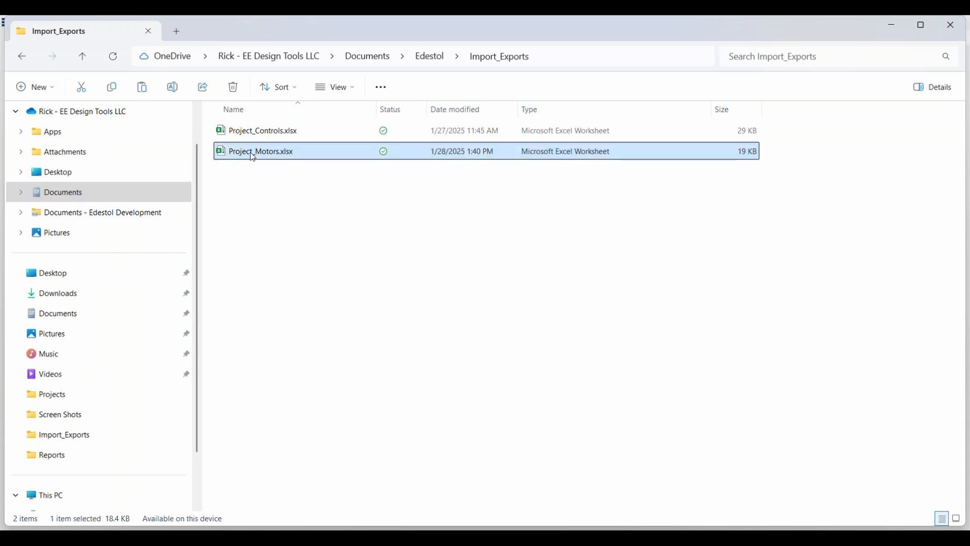
double_click(253, 153)
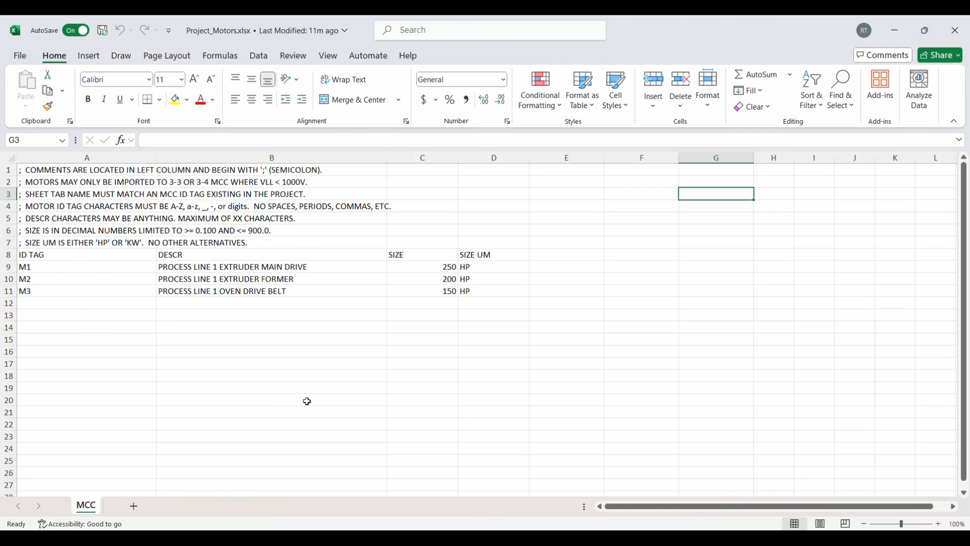
- Read through the motor import template and rename its MCC sheet to MCC1
scroll(145, 365, "down", 6)
scroll(141, 367, "up", 6)
left_click(101, 388)
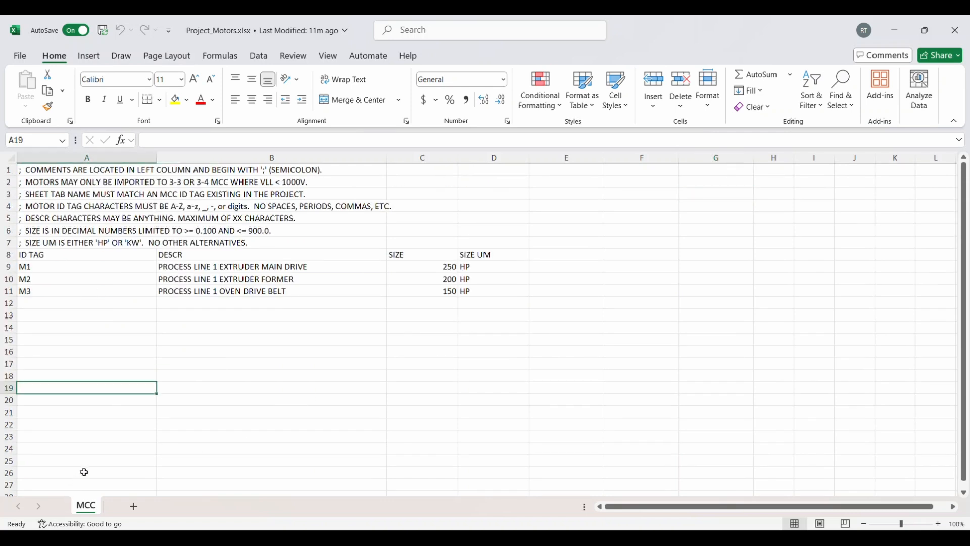
double_click(89, 512)
key("Return")
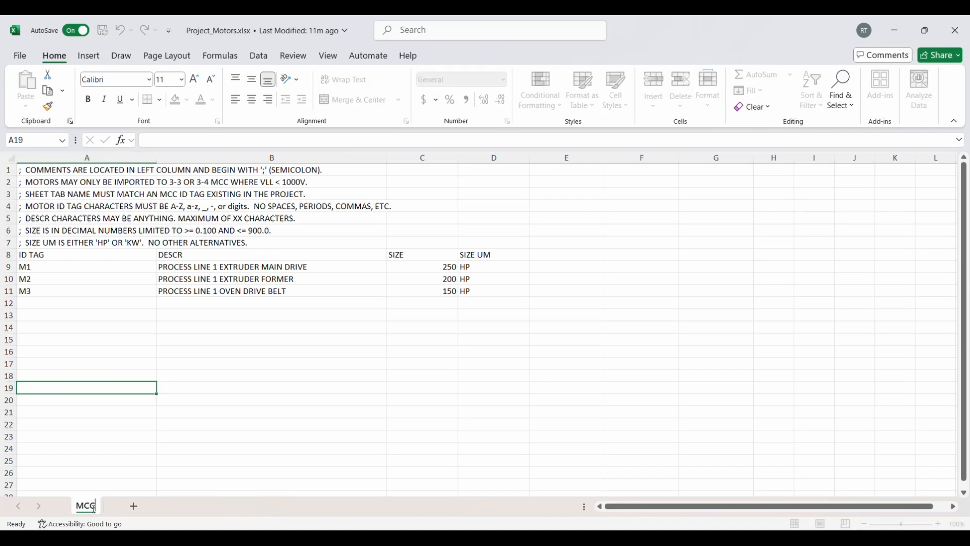
type("1")
left_click(279, 435)
- Create a copy of the MCC1 sheet at the end of the Project_Motors.xlsx workbook
right_click(103, 512)
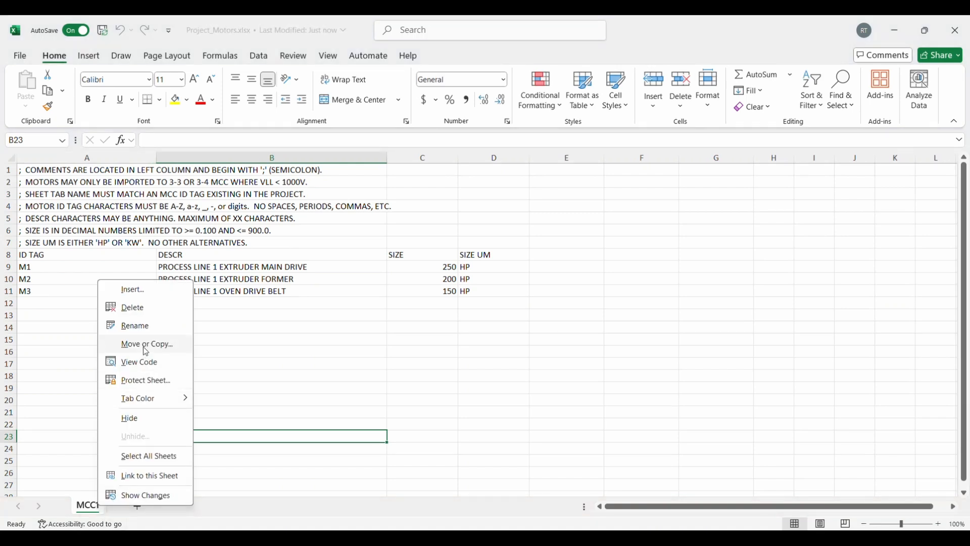
left_click(145, 346)
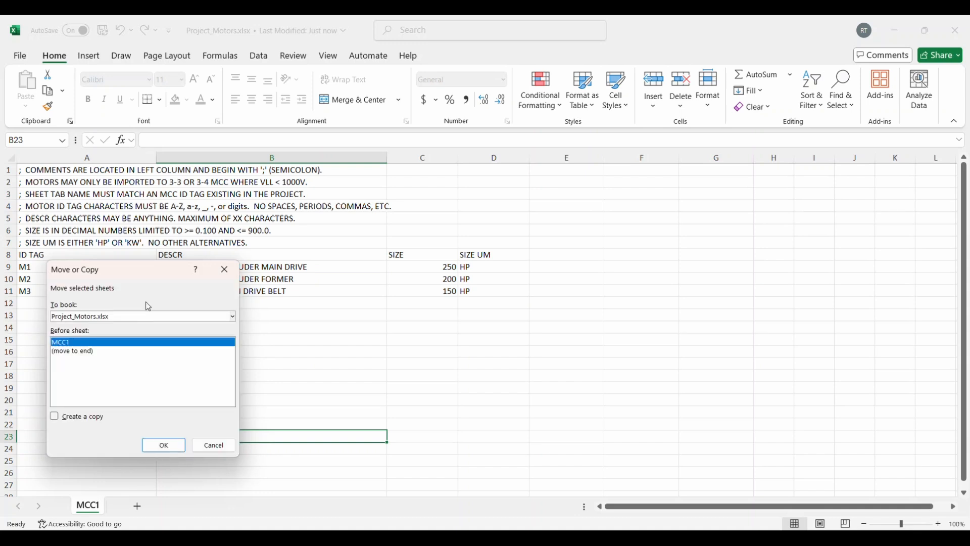
left_click(69, 353)
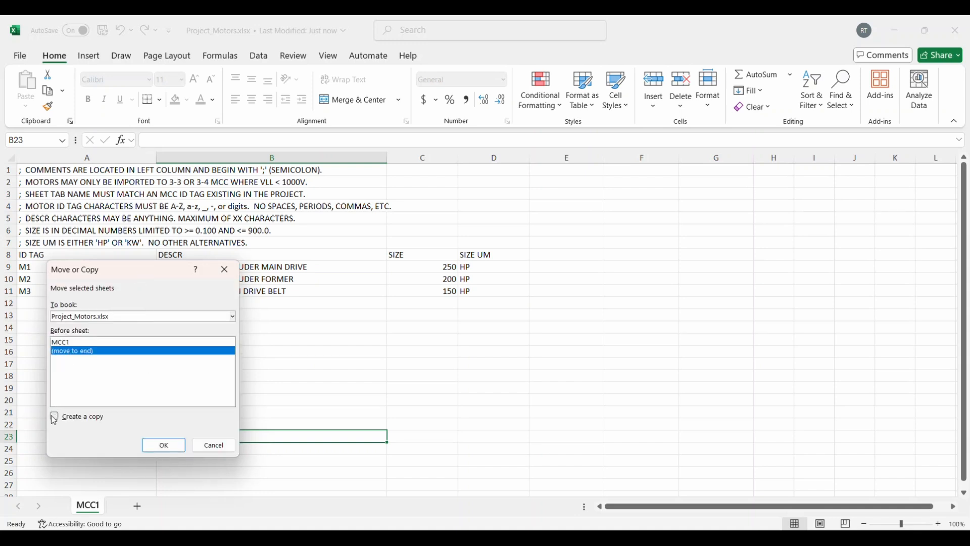
left_click(54, 418)
left_click(166, 445)
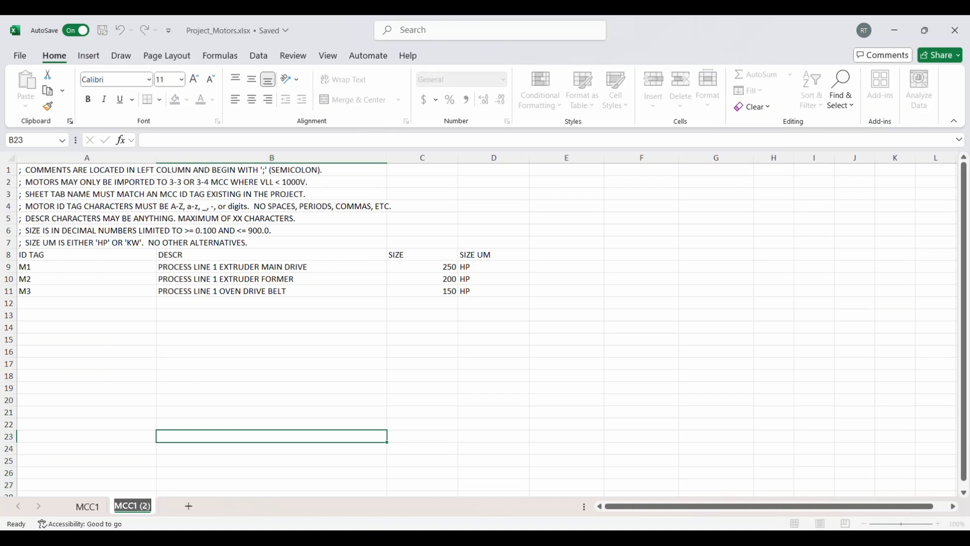
- Rename the copied sheet to MCC2
left_click(150, 506)
key("BackSpace")
key("BackSpace")
key("BackSpace")
key("BackSpace")
key("BackSpace")
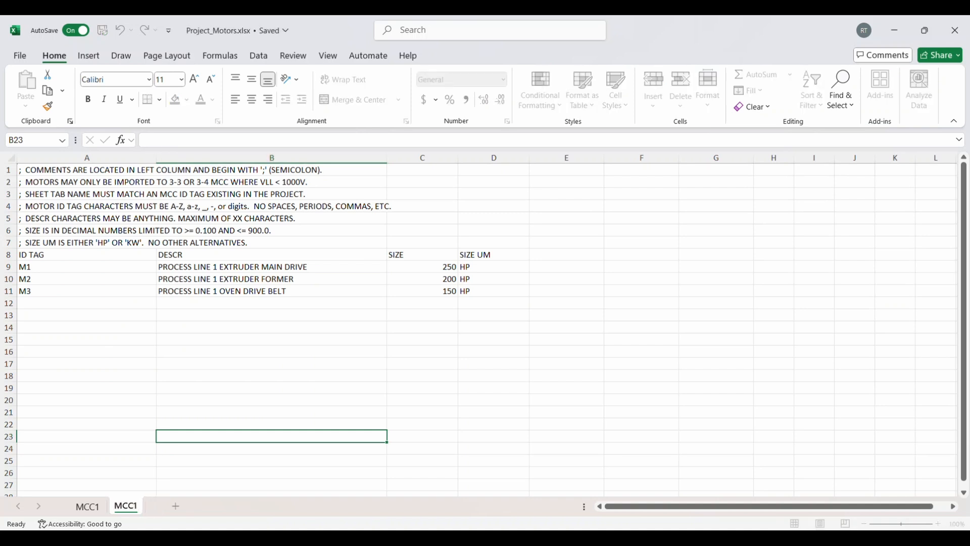
type("2")
left_click(105, 386)
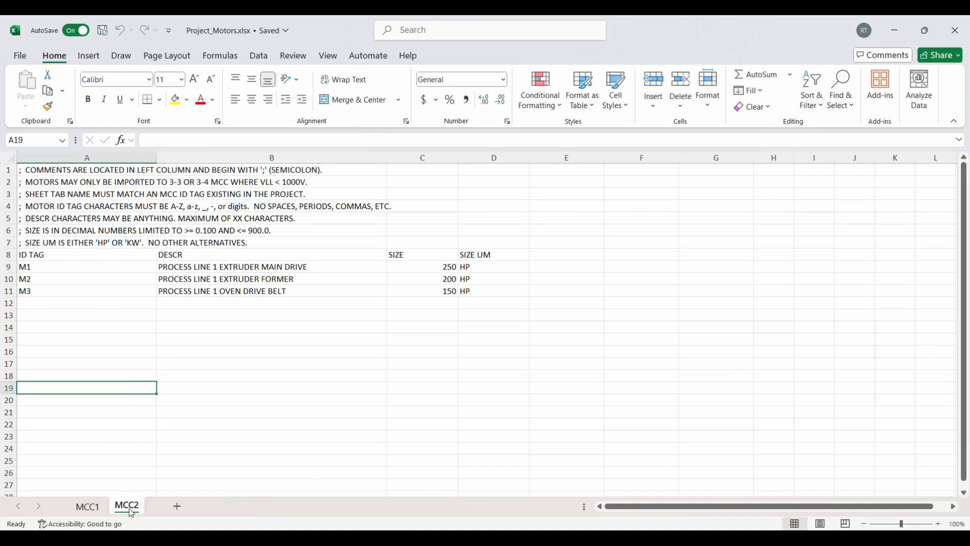
- Change the motor ID tags on the MCC2 sheet to M4, M5 and M6 by filling the series down from A9
left_click(191, 413)
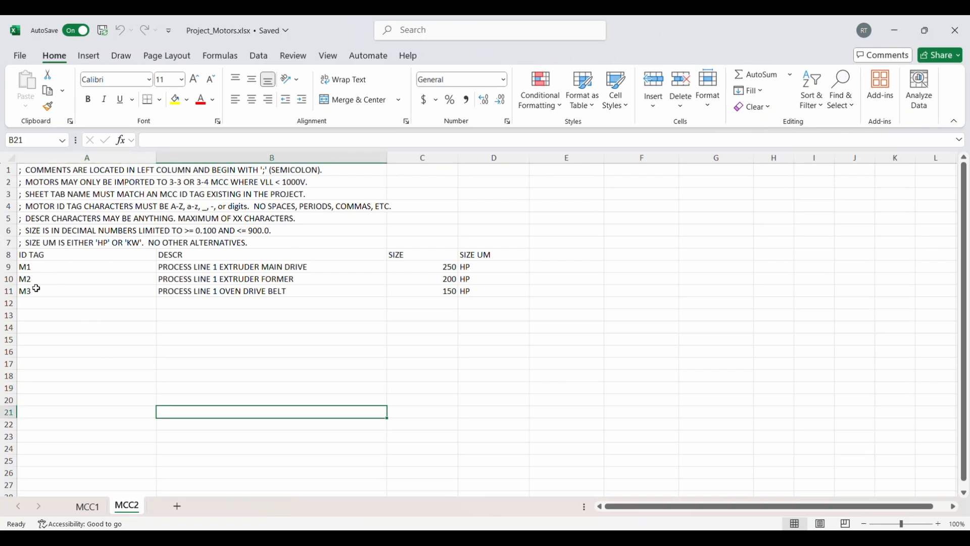
left_click(51, 267)
double_click(57, 265)
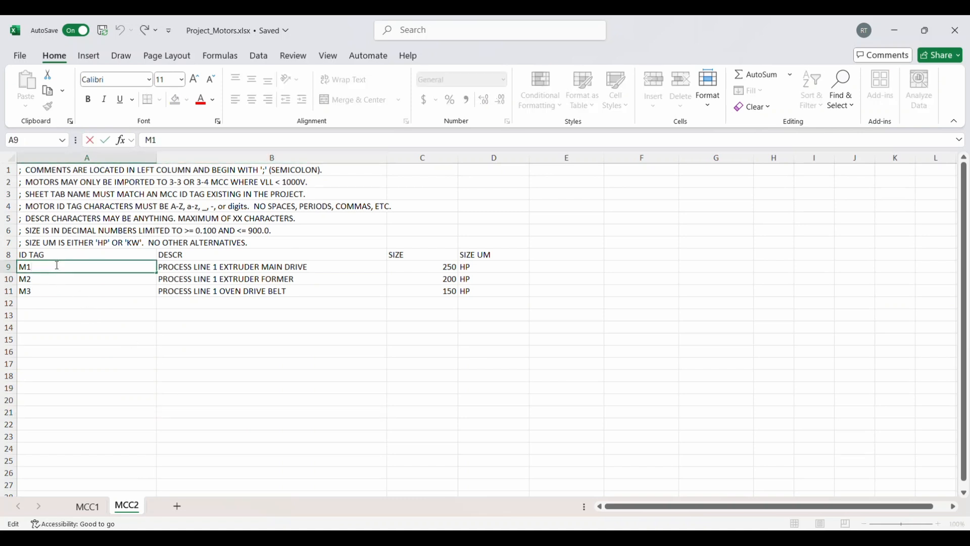
key("Return")
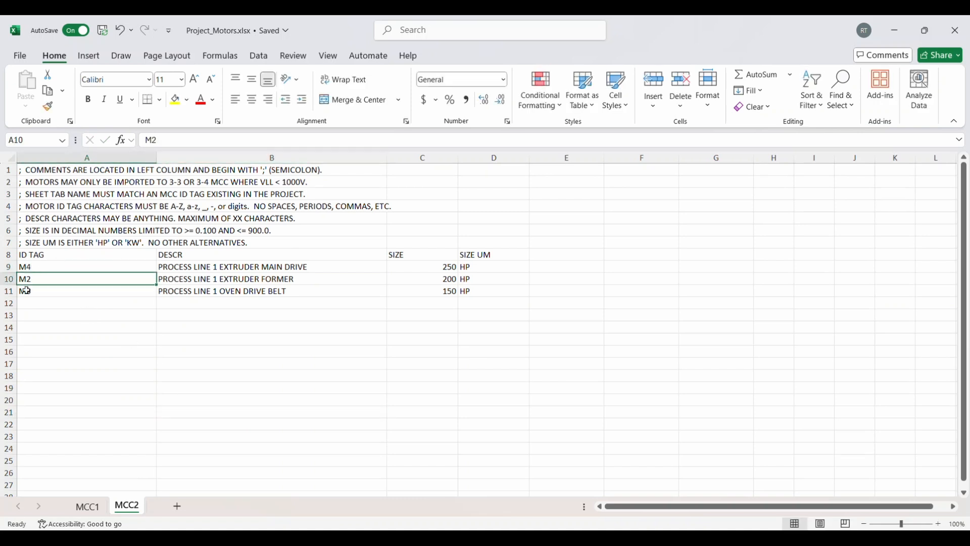
left_click(94, 269)
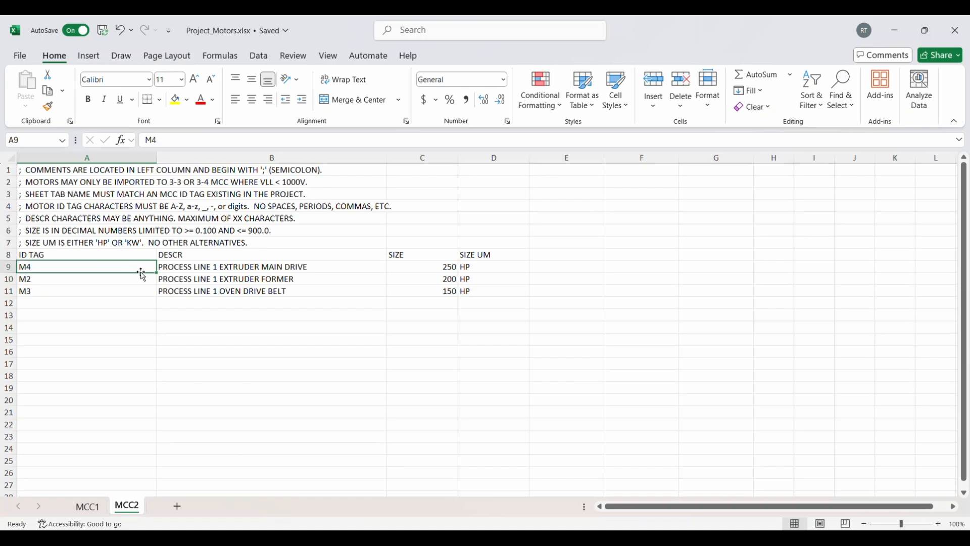
left_click_drag(156, 276, 154, 295)
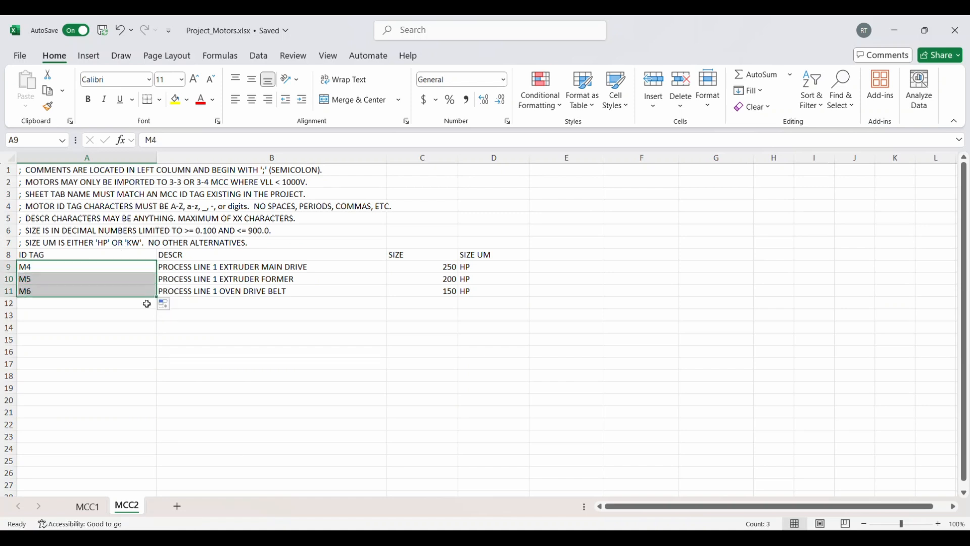
- Replace PROCESS with LOADOUT in all three motor descriptions in B9:B11 of the MCC2 sheet
left_click_drag(229, 268, 228, 292)
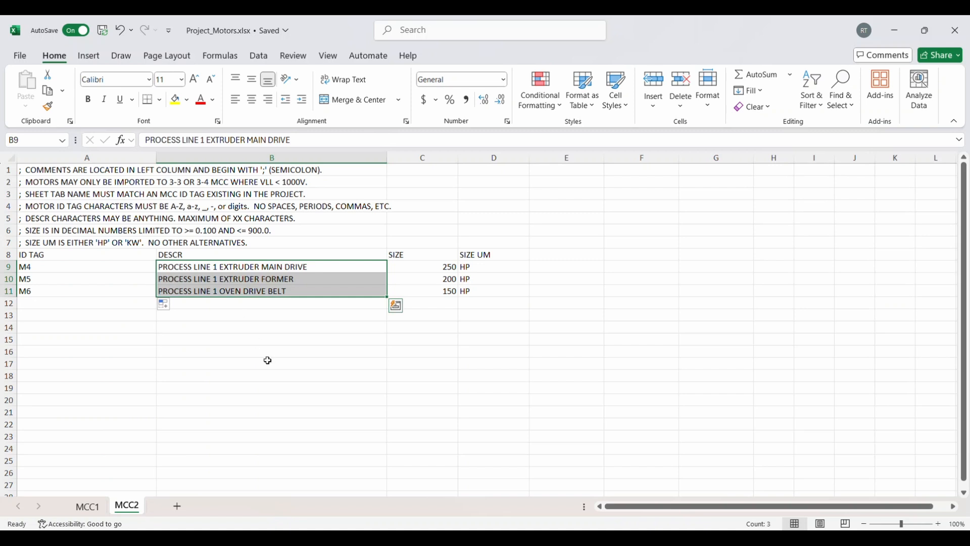
key("ctrl+h")
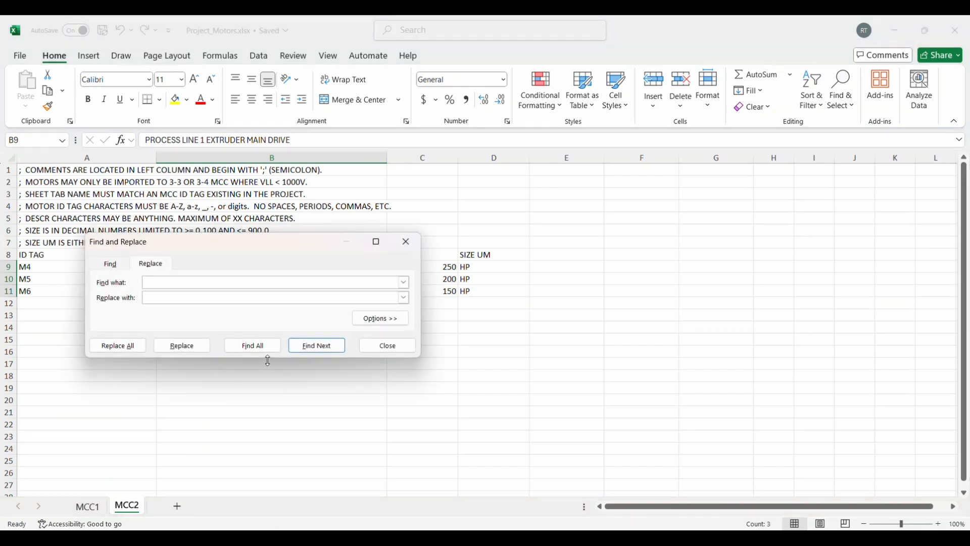
type("PROCESS")
left_click(118, 346)
left_click(489, 314)
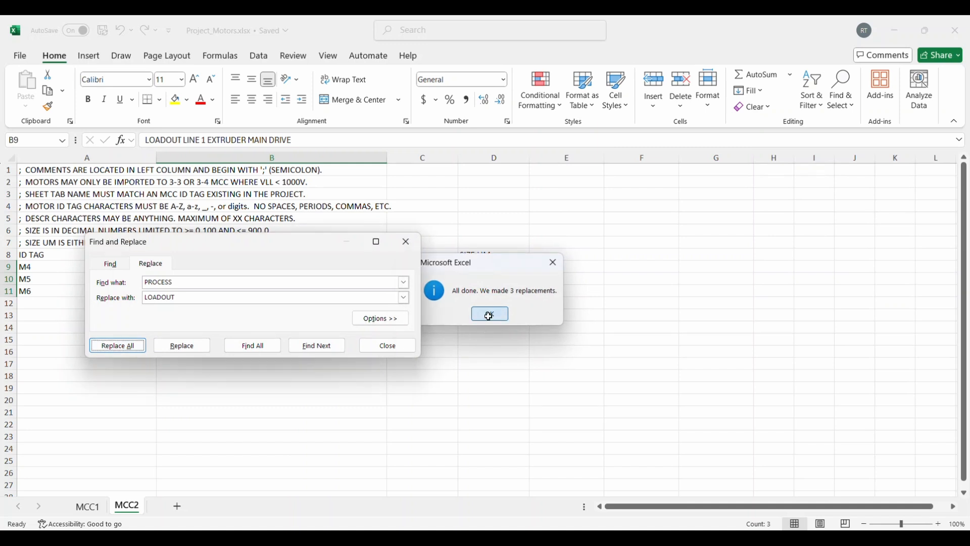
left_click(387, 345)
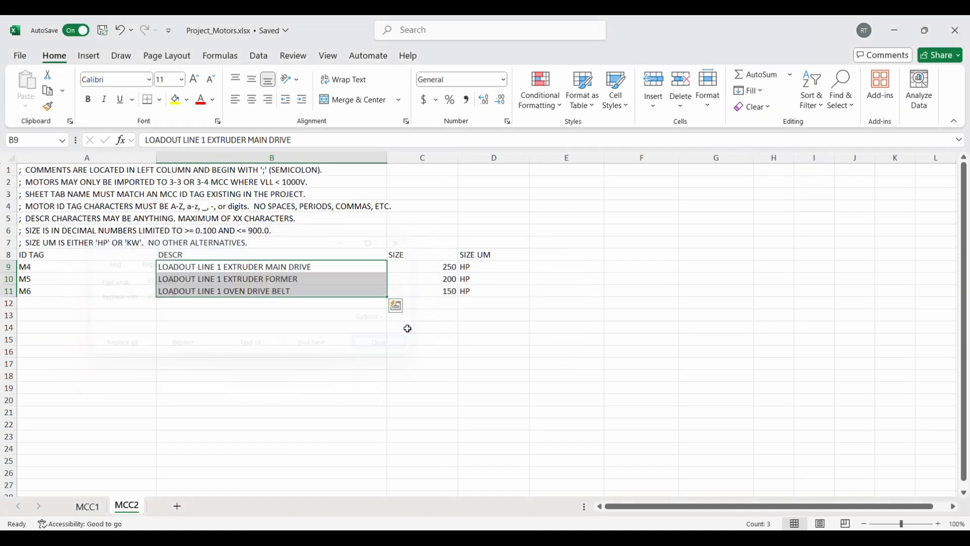
- Set the sizes of motors M4, M5 and M6 to 100, 50 and 25 HP
left_click(444, 268)
type("100")
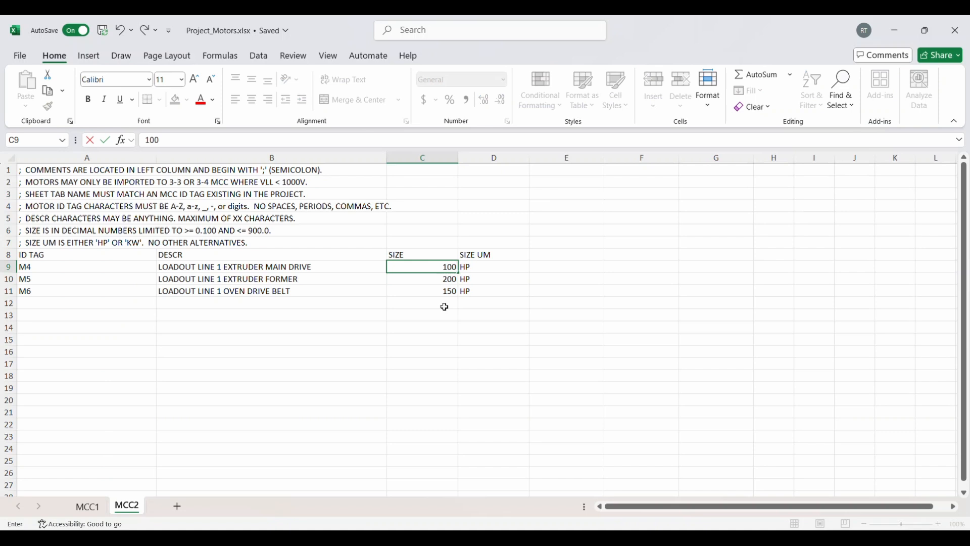
key("Return")
type("50")
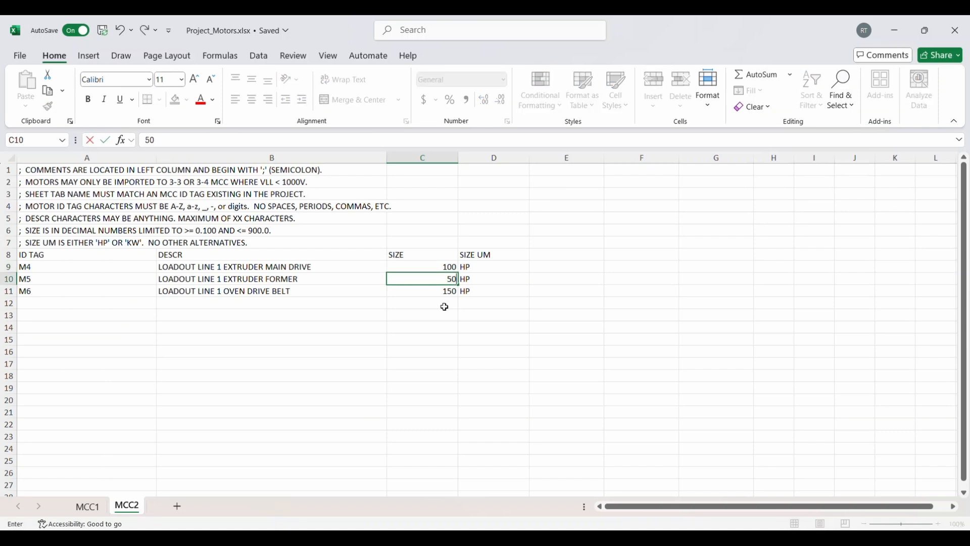
key("Return")
type("2")
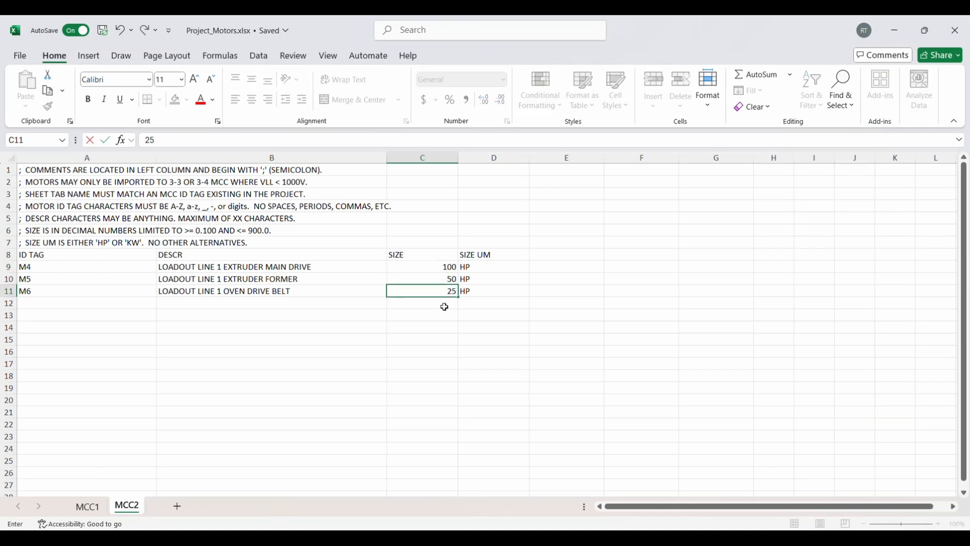
type("5")
key("Return")
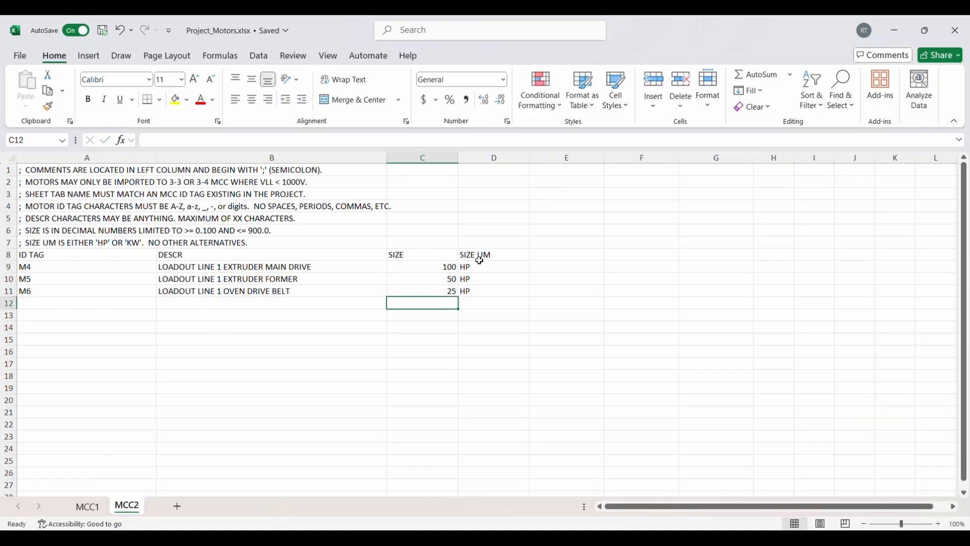
left_click(151, 329)
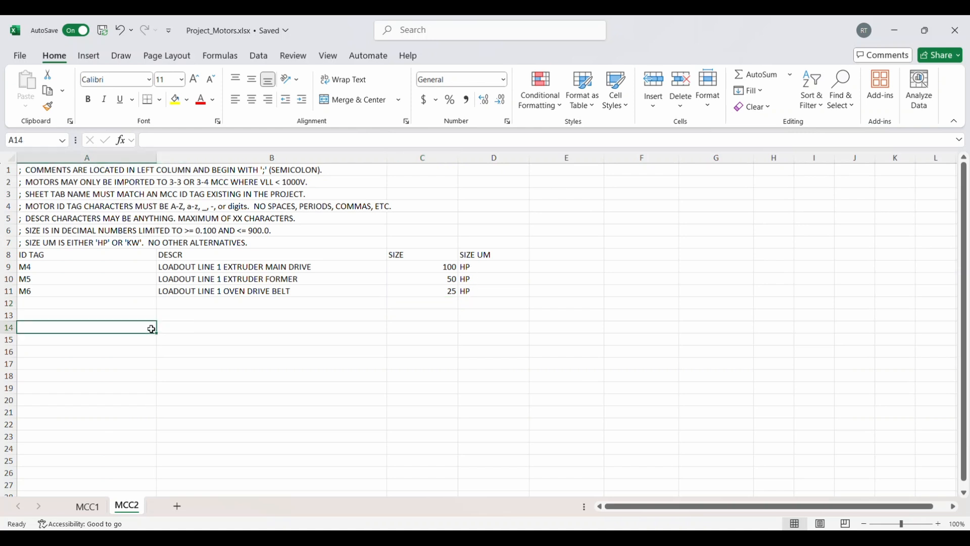
left_click_drag(159, 365, 152, 368)
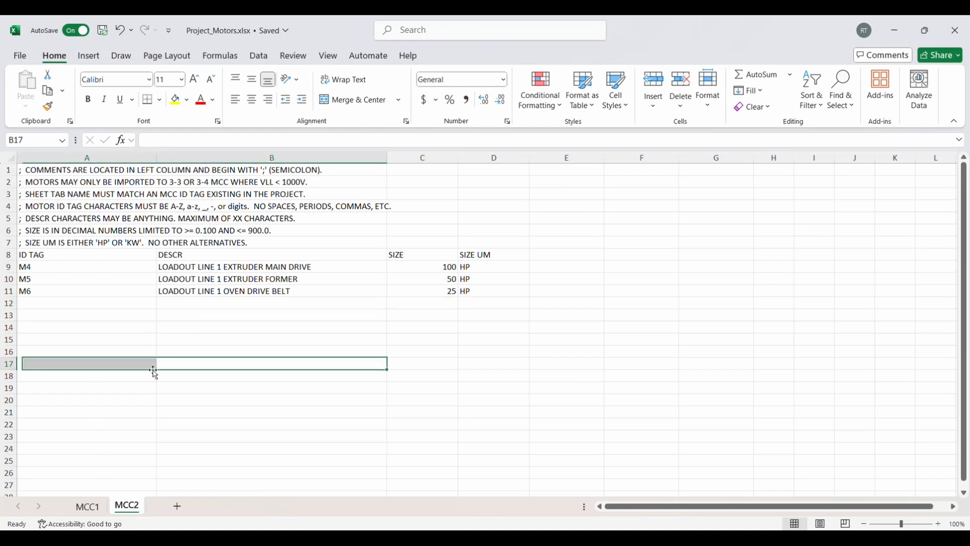
- Check the MCC1 and MCC2 sheets, save a copy of the workbook as MCC1_MCC2 in the Import_Exports folder, and close it
left_click(93, 512)
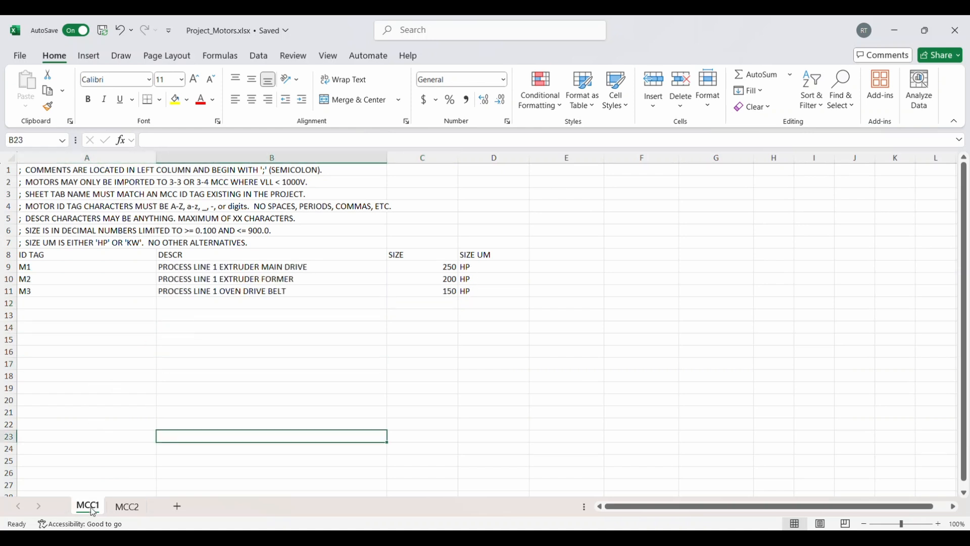
left_click(126, 508)
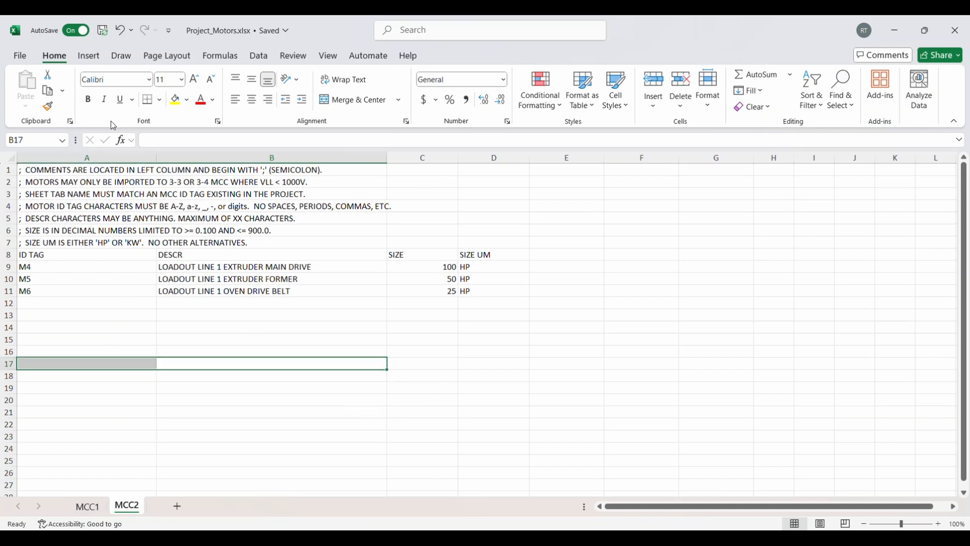
left_click(21, 56)
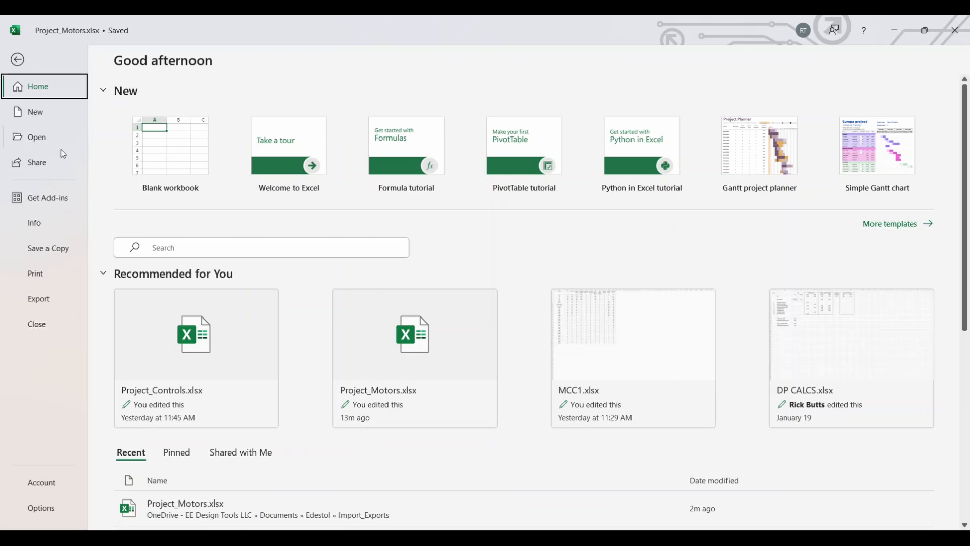
left_click(37, 250)
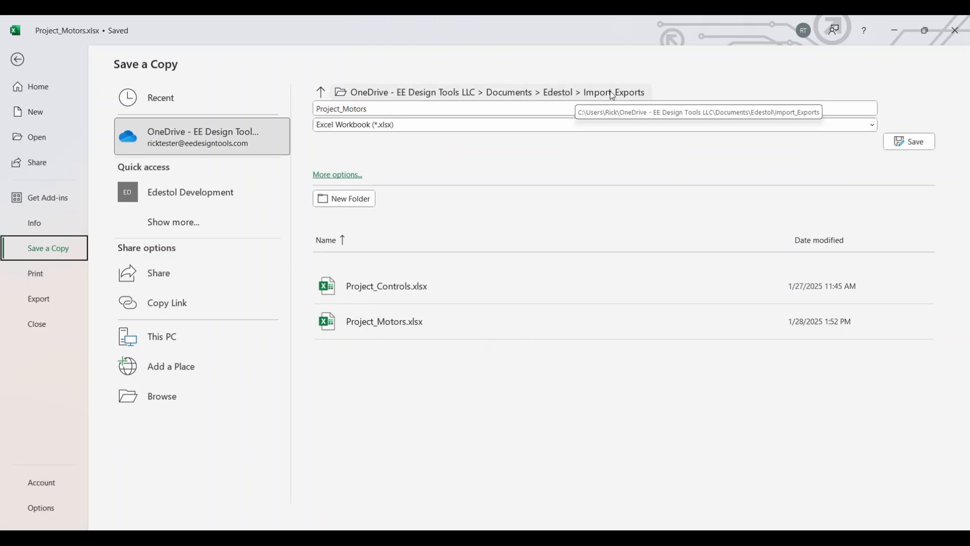
left_click_drag(373, 108, 311, 110)
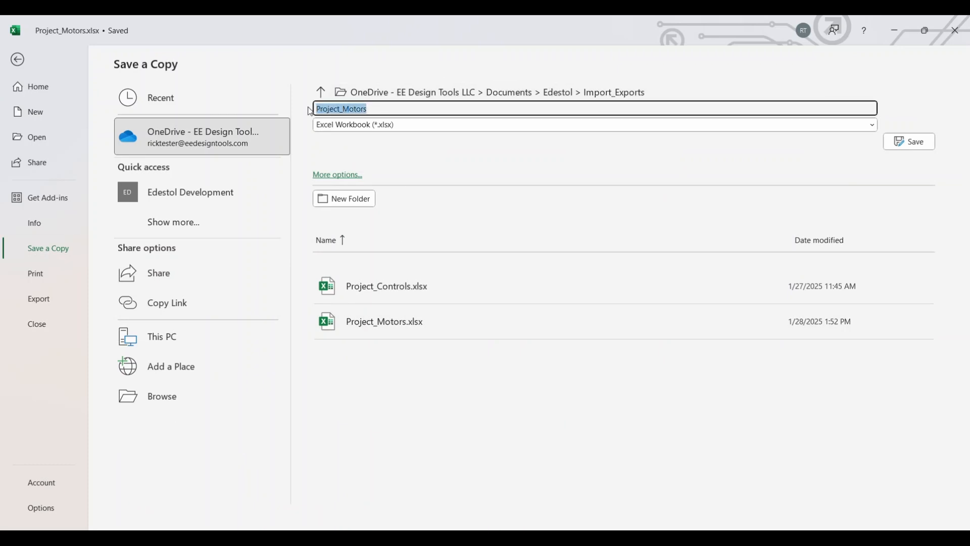
type("MCC1_MCC2")
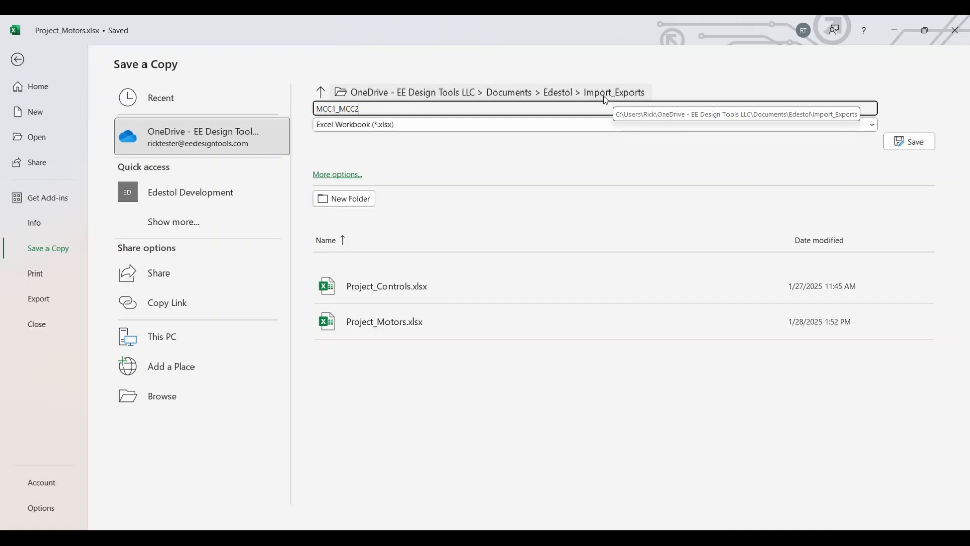
left_click(909, 142)
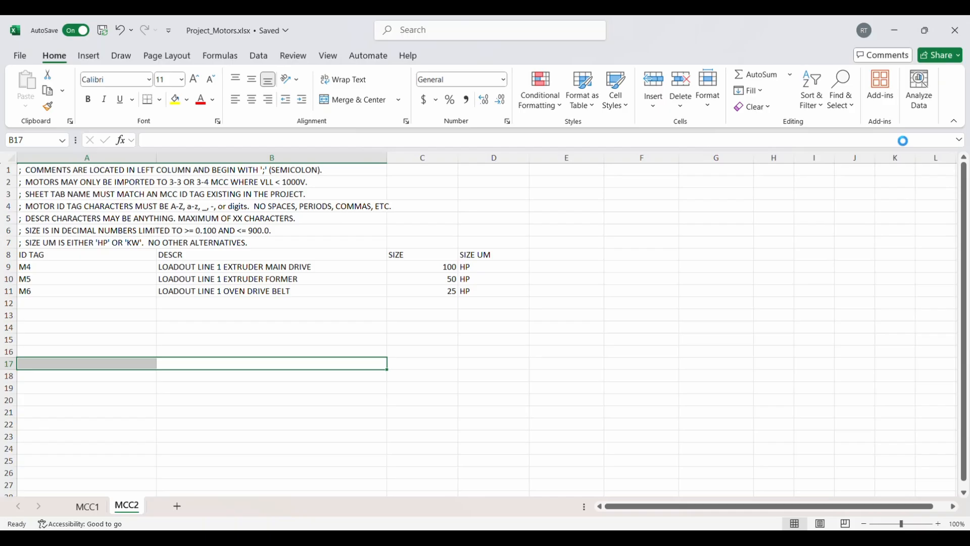
left_click(217, 331)
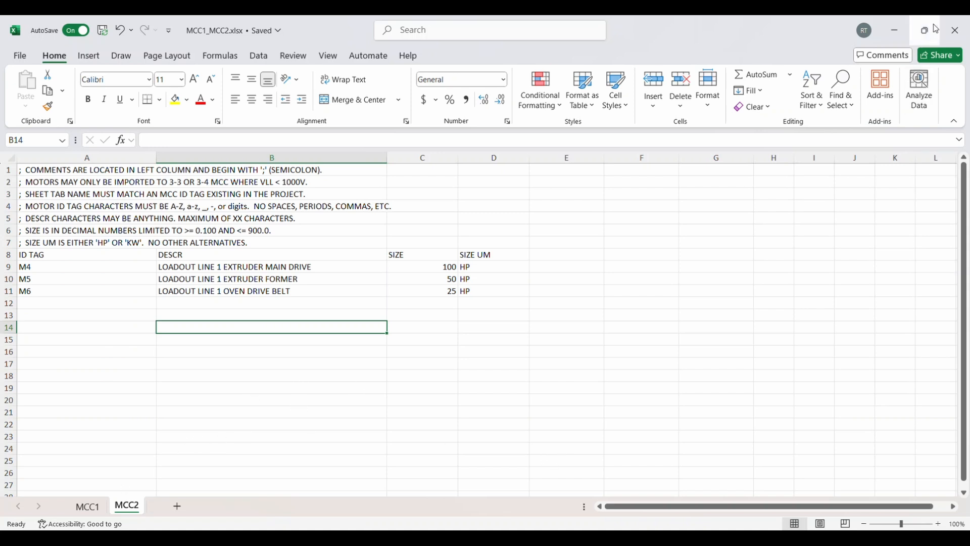
left_click(956, 33)
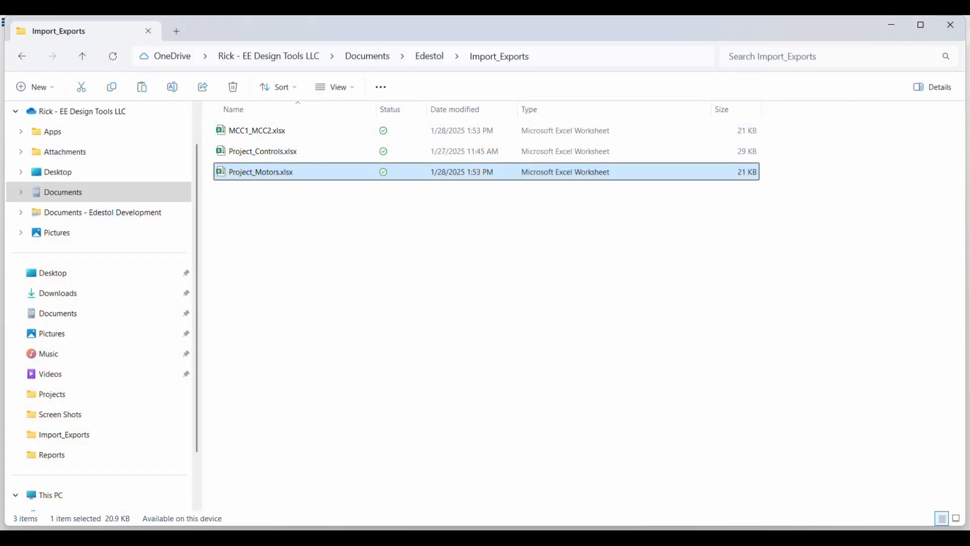
- Switch to Edestol and start a motor import from MCC1_MCC2.xlsx in the Import_Exports folder
left_click(658, 474)
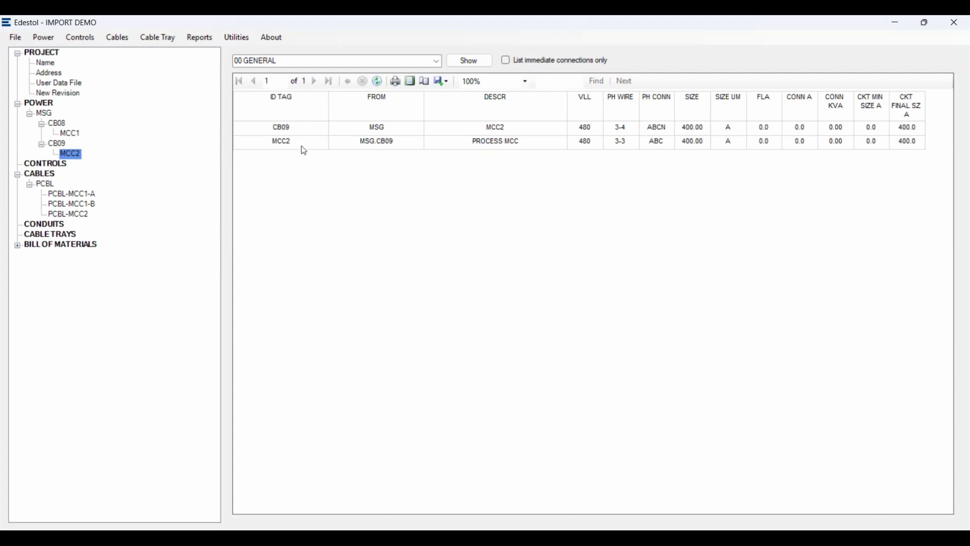
left_click(237, 38)
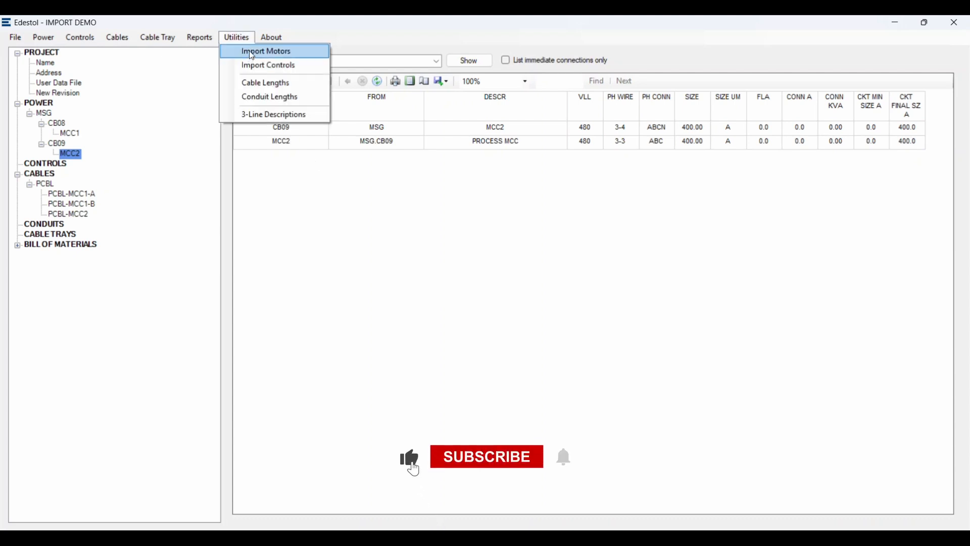
left_click(251, 52)
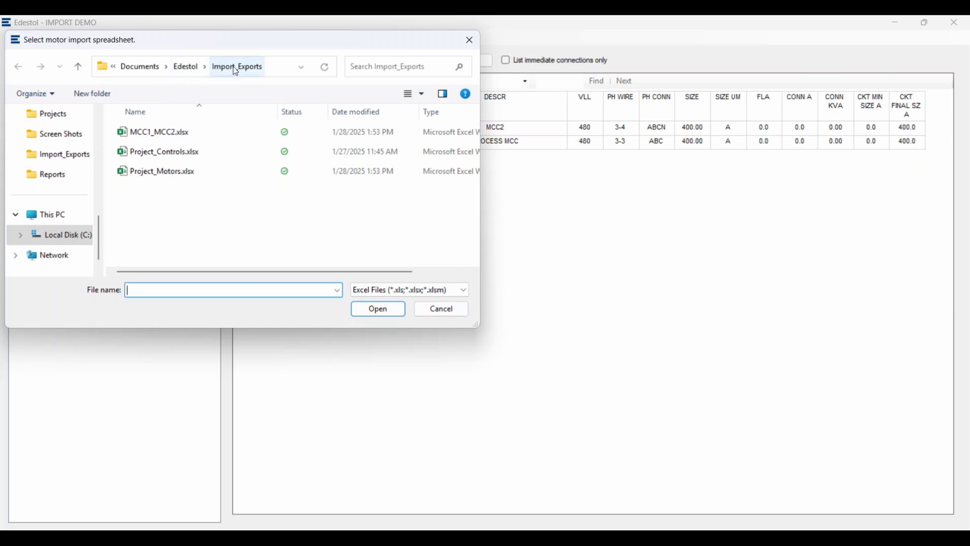
left_click(163, 131)
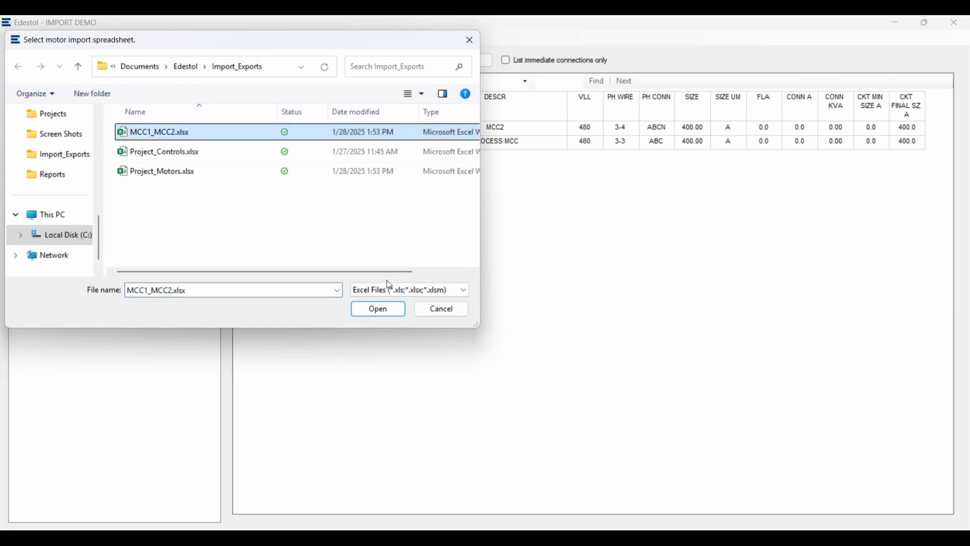
left_click(380, 309)
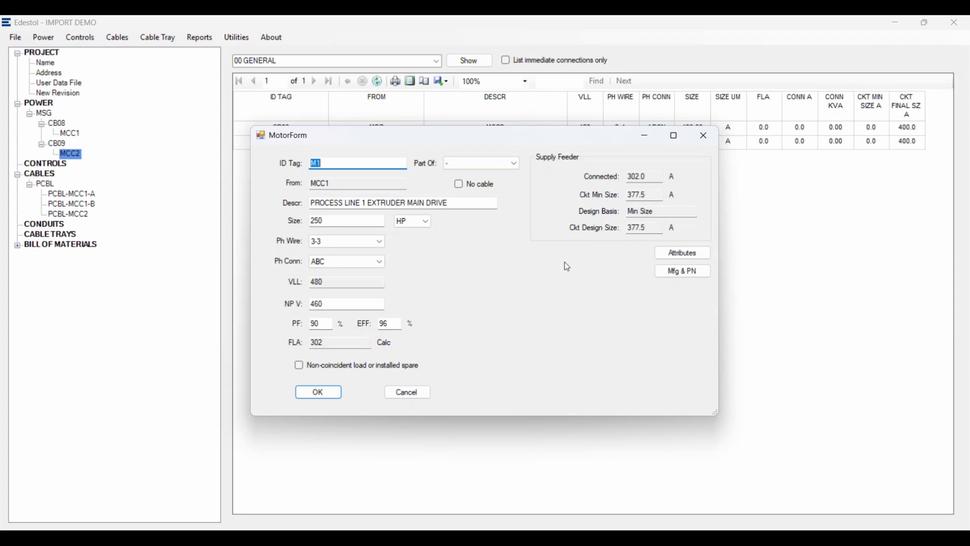
- Assign motor M1 the TEFC enclosure and 1800 RPM synchronous speed attributes, and accept the motor
left_click(679, 255)
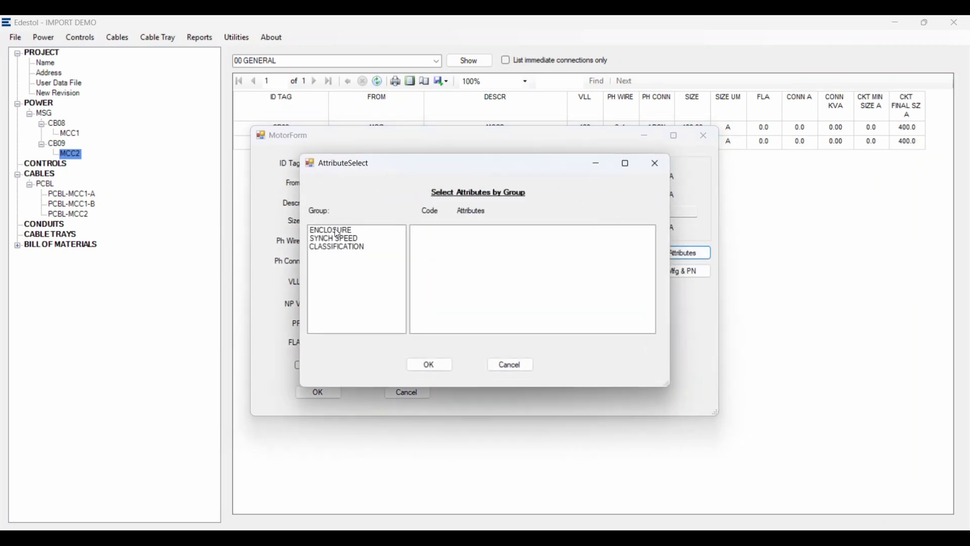
left_click(338, 233)
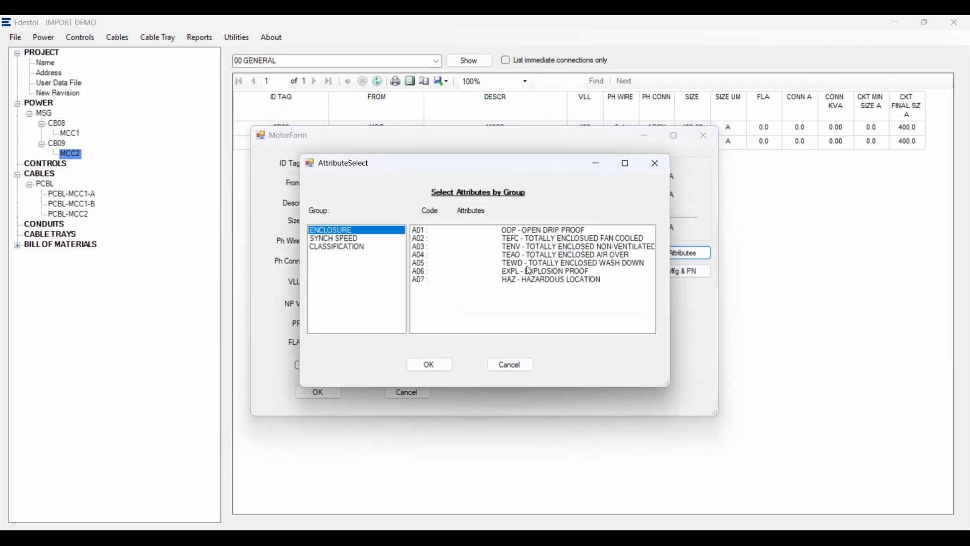
left_click(534, 240)
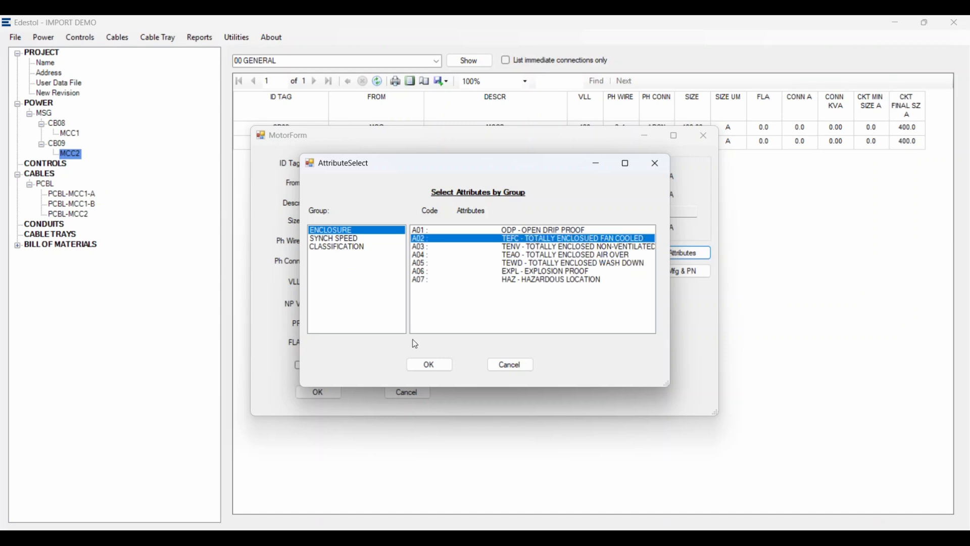
left_click(341, 240)
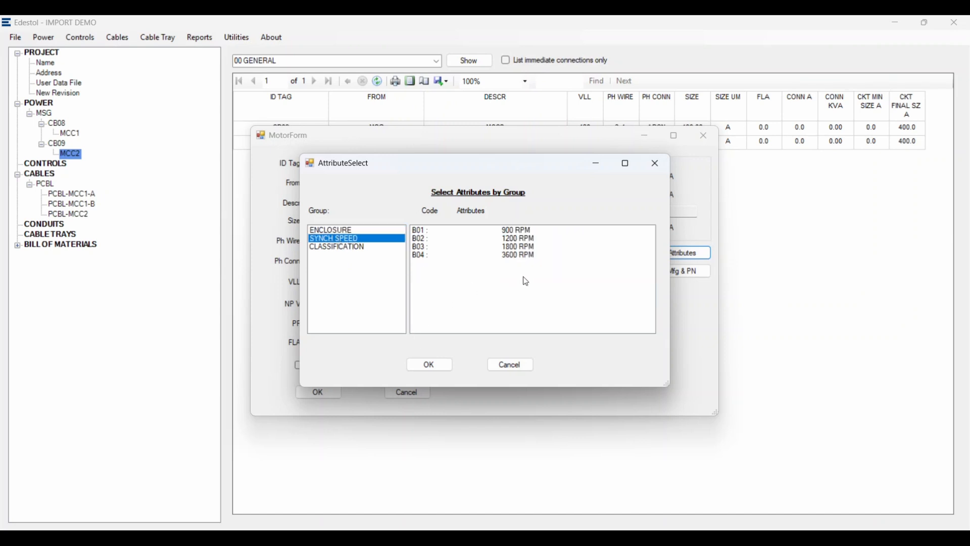
left_click(526, 248)
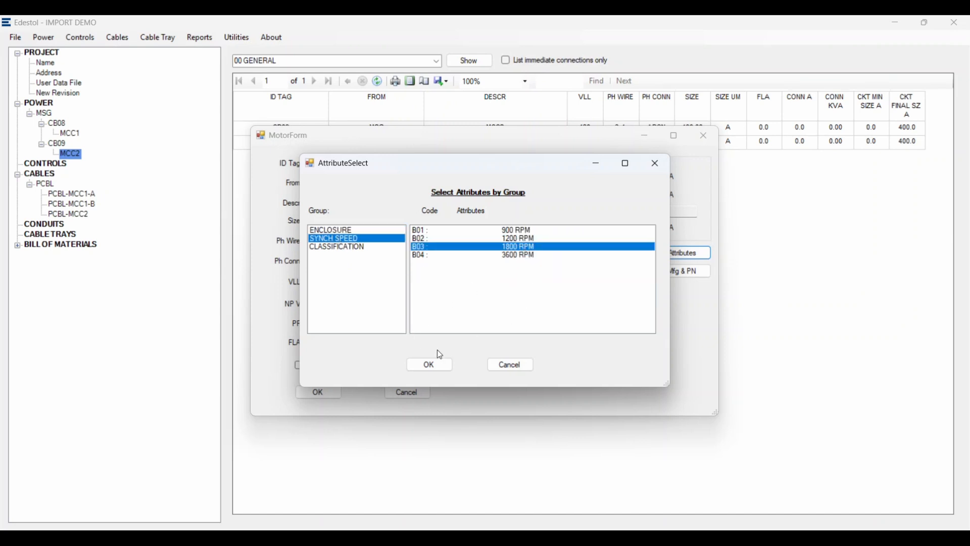
left_click(431, 365)
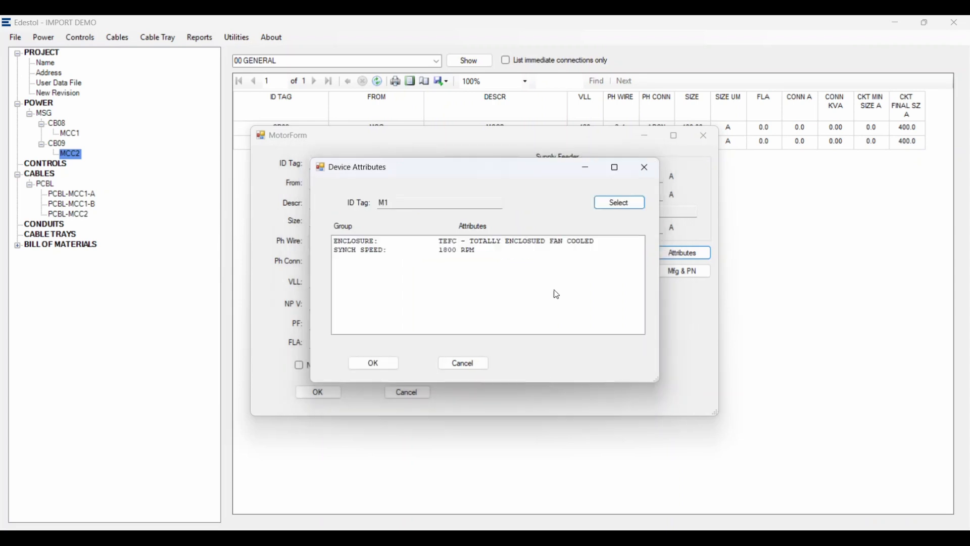
left_click(368, 365)
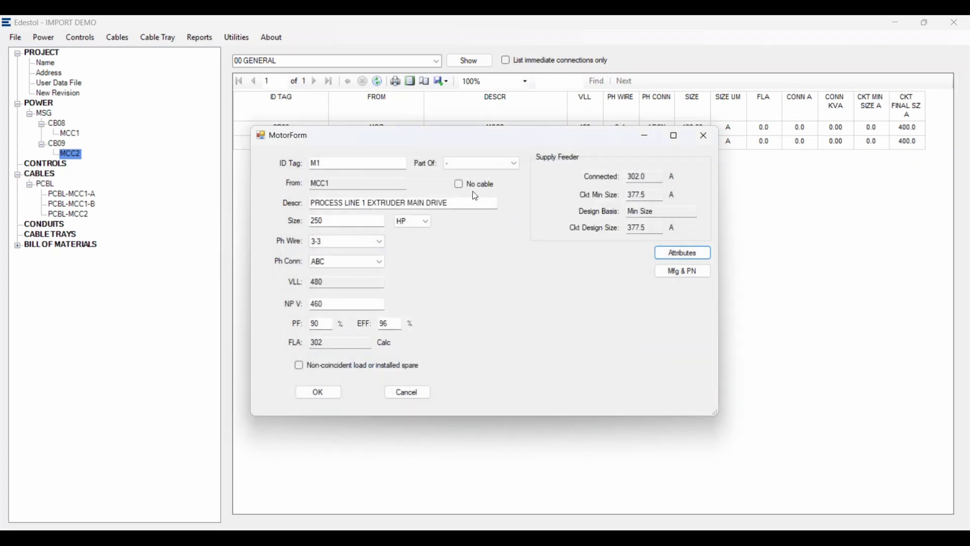
left_click(316, 395)
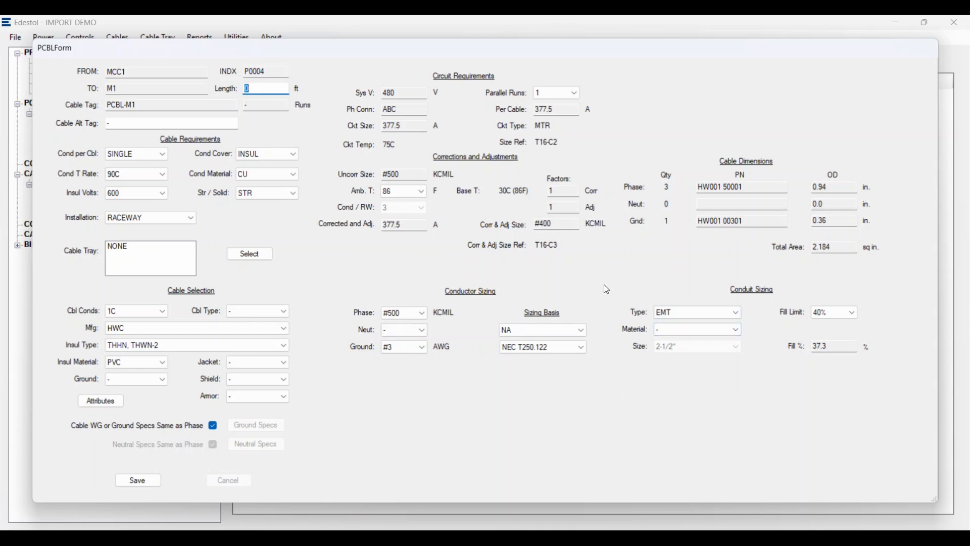
- Configure the M1 power cable with LFMC conduit, 104 F ambient temperature and 2 parallel runs, and save it
left_click(696, 314)
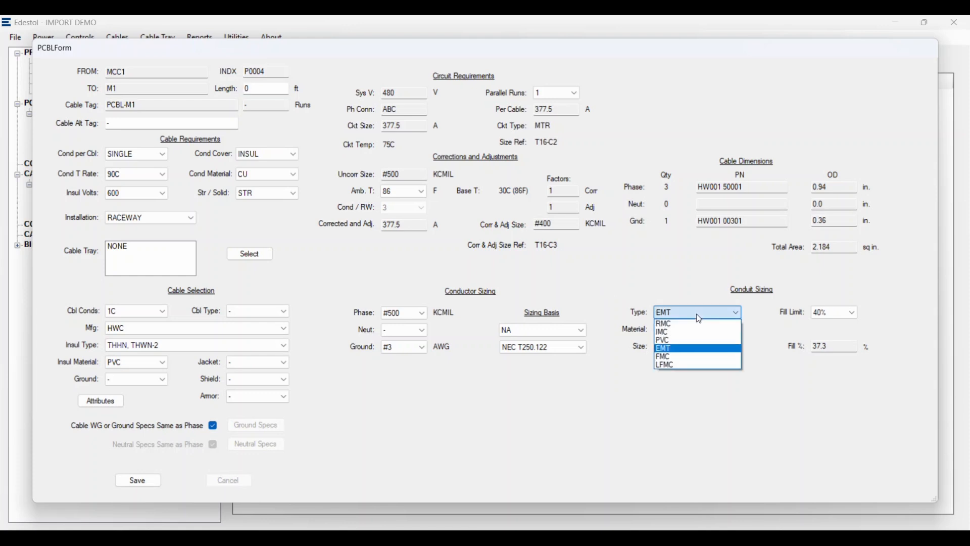
left_click(687, 366)
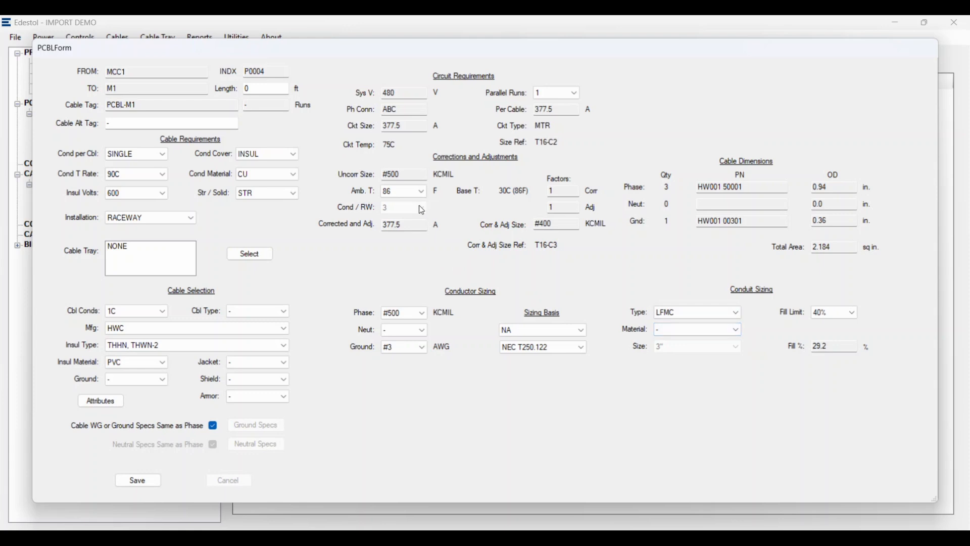
left_click(411, 191)
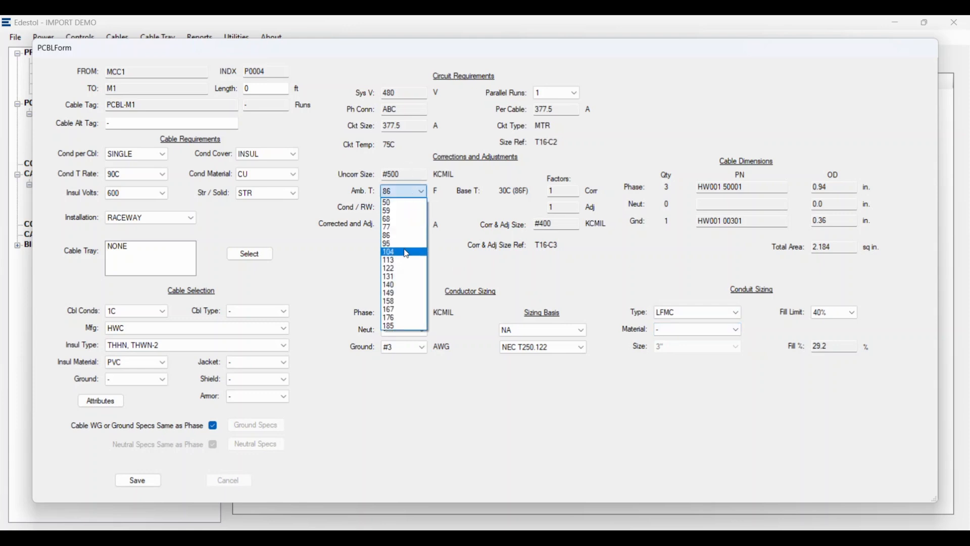
left_click(407, 255)
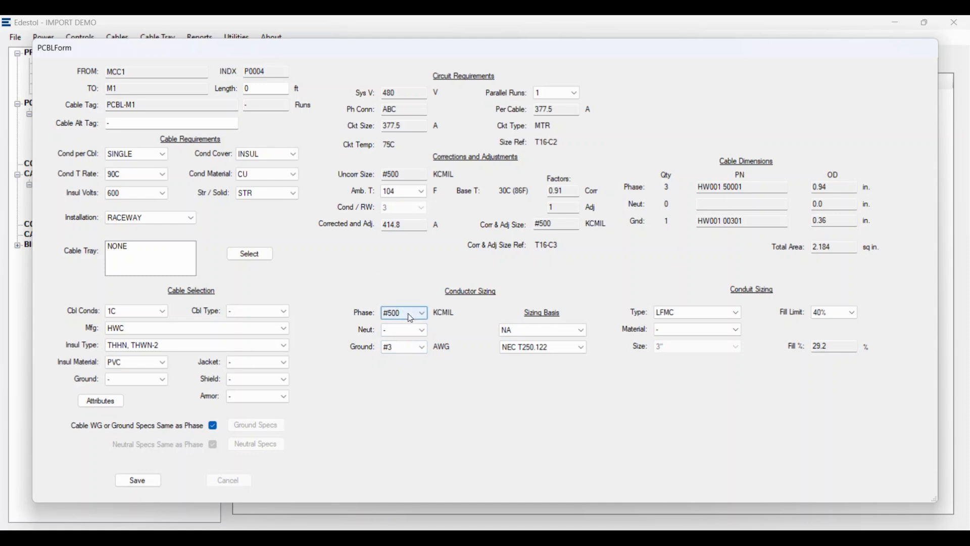
left_click(580, 96)
left_click(566, 108)
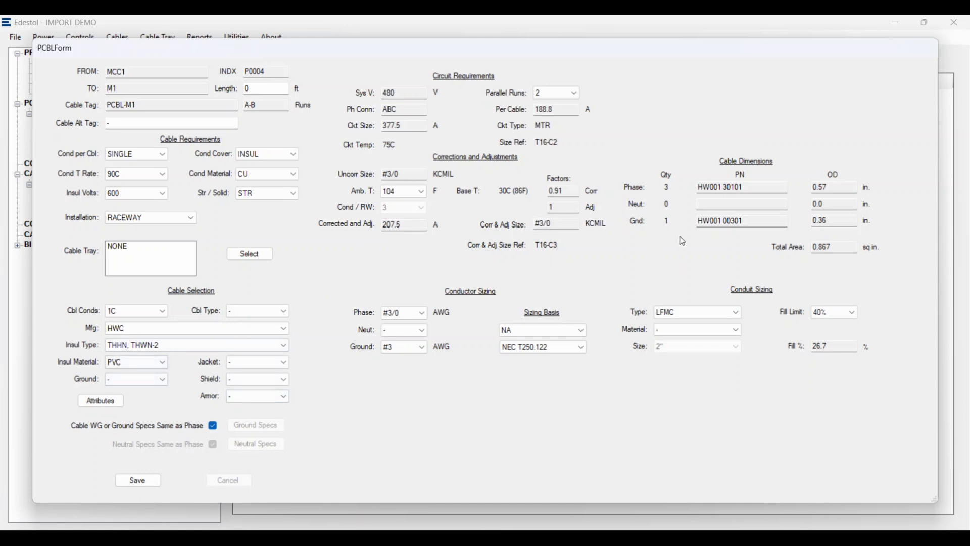
left_click(138, 481)
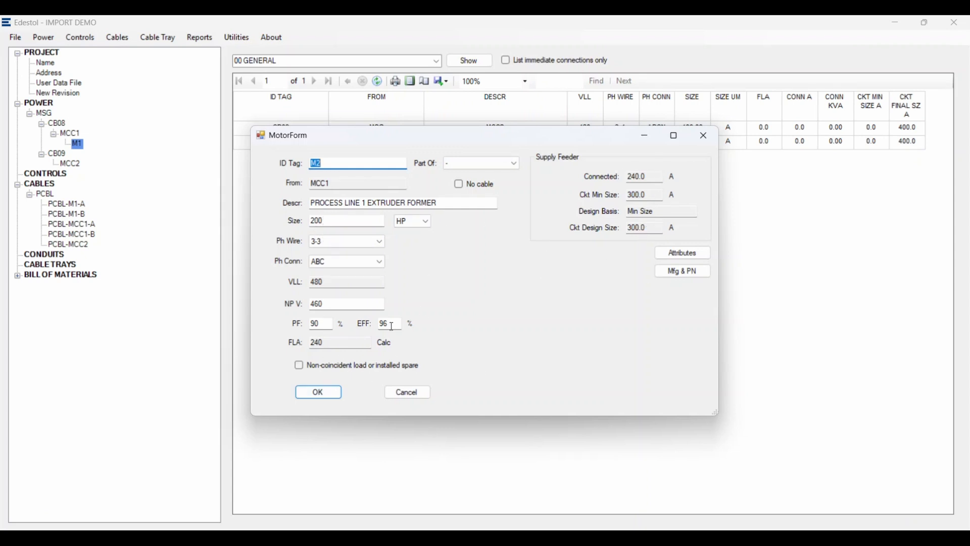
- Accept imported motors M2 and M3 on MCC1 and save their power cables with the proposed settings
left_click(324, 393)
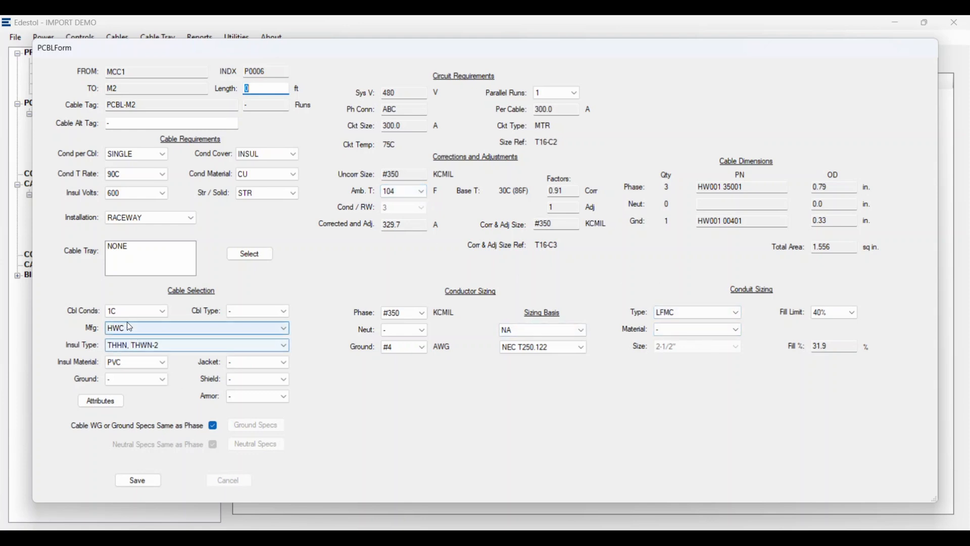
left_click(142, 480)
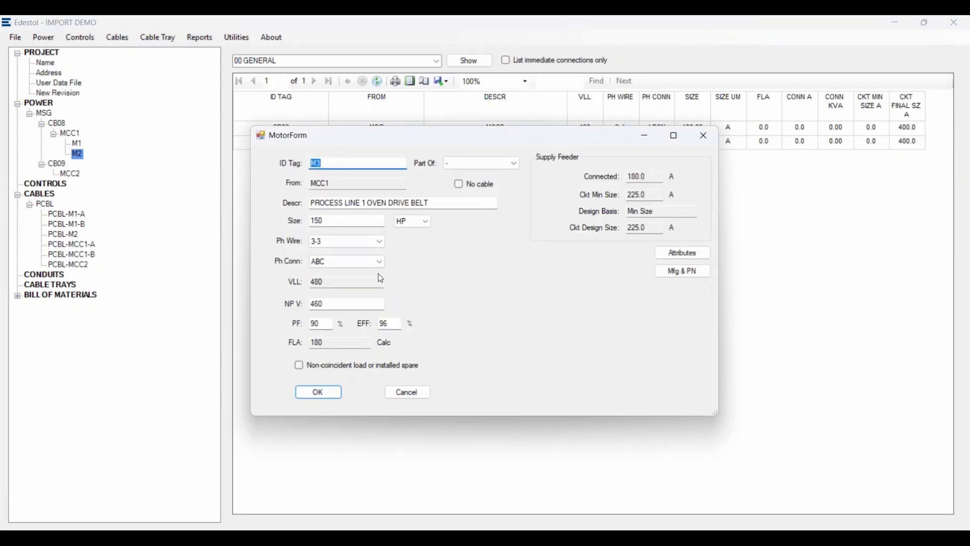
left_click(316, 396)
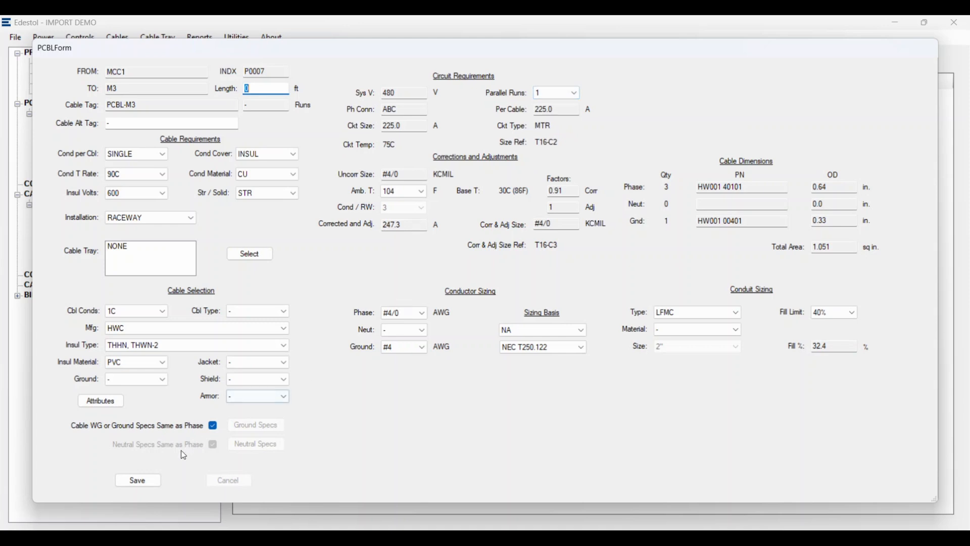
left_click(138, 480)
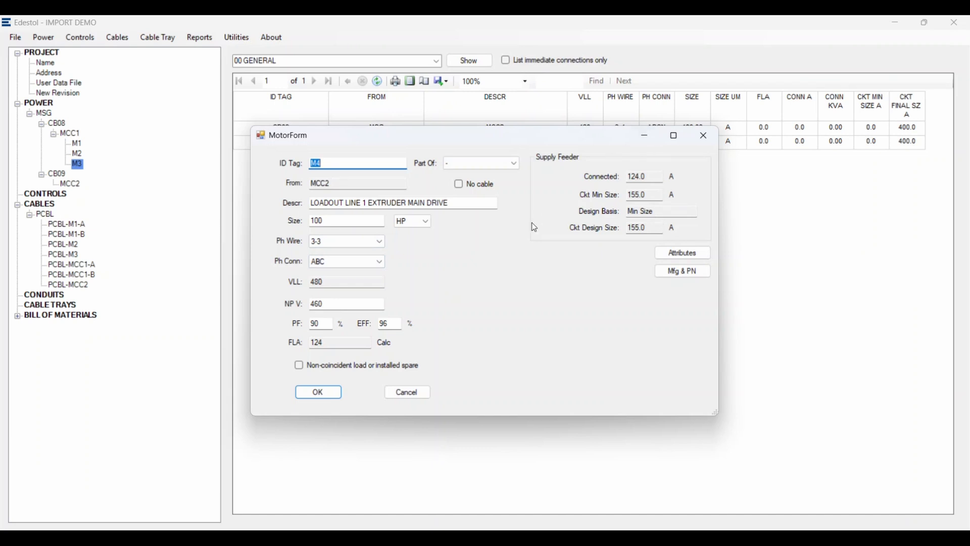
- Accept imported motors M4, M5 and M6 on MCC2, save their power cables with the proposed settings, and finish the import
left_click(321, 397)
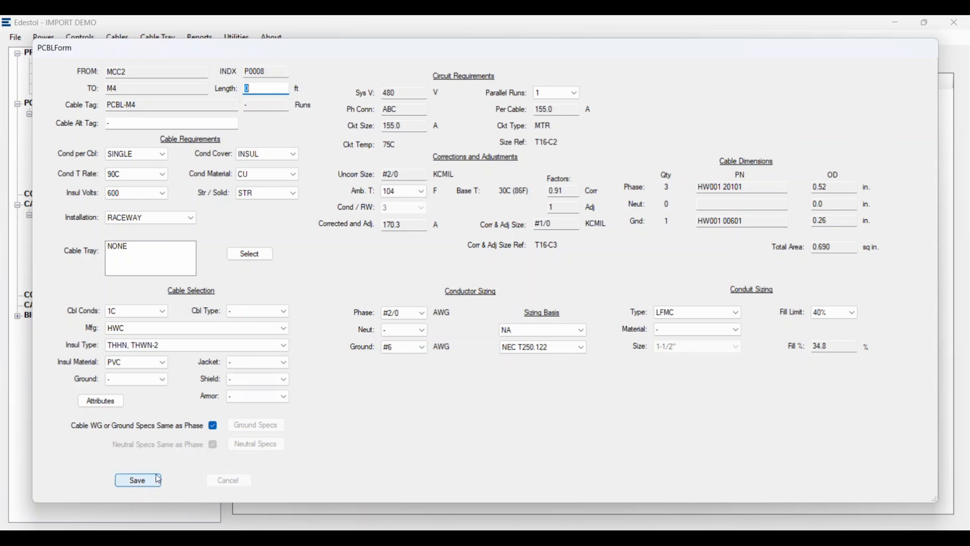
left_click(139, 482)
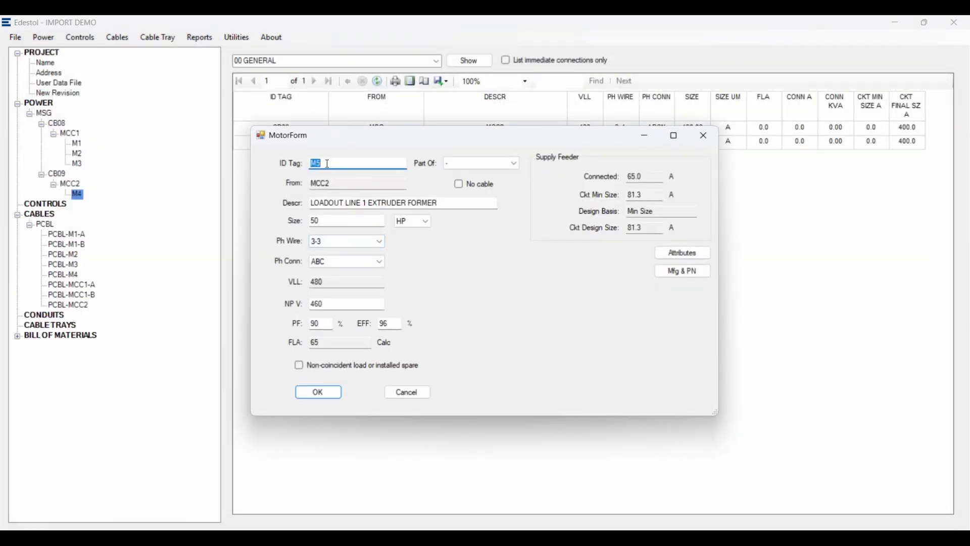
left_click(315, 395)
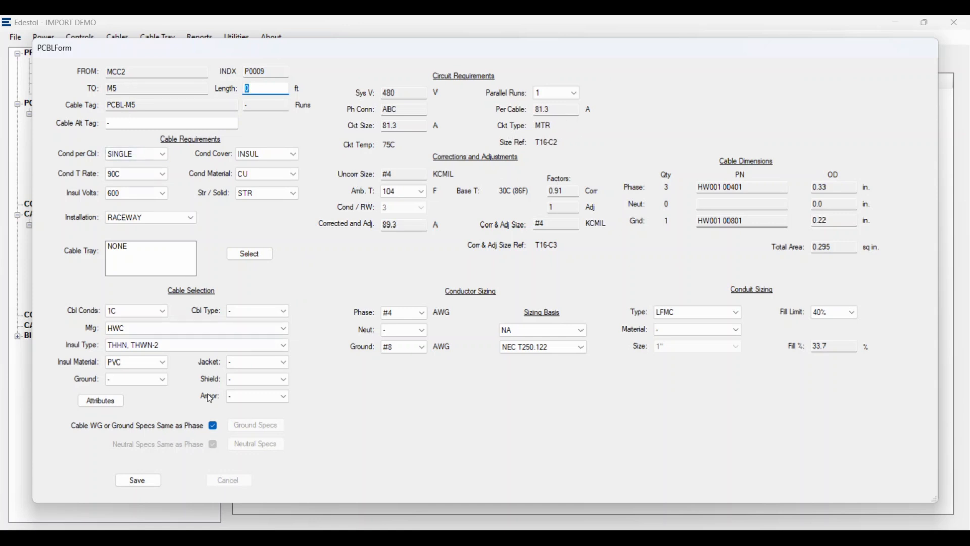
left_click(138, 481)
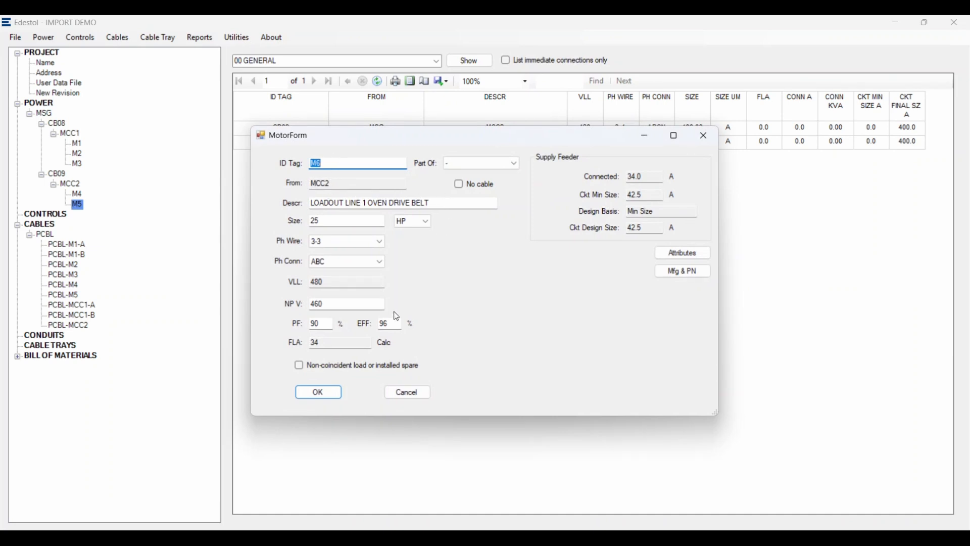
left_click(317, 397)
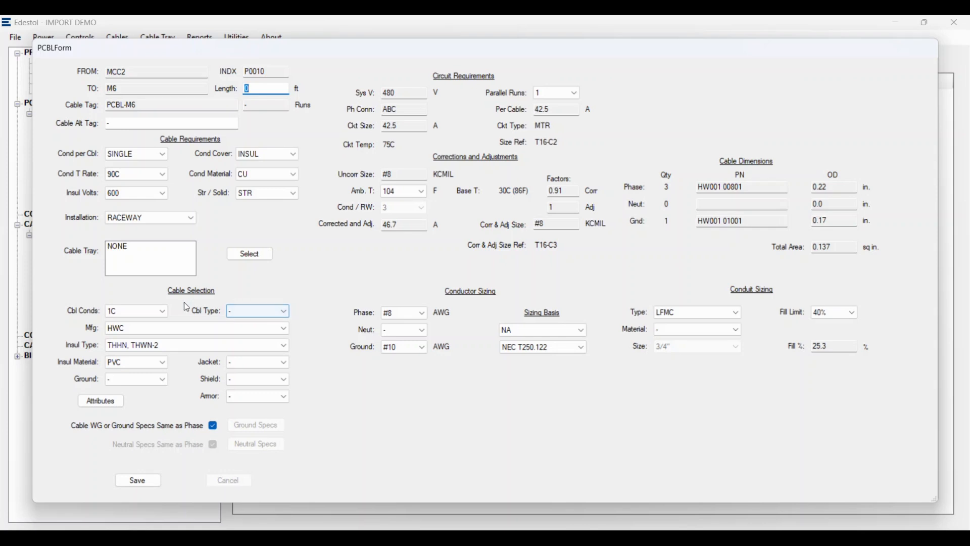
left_click(142, 481)
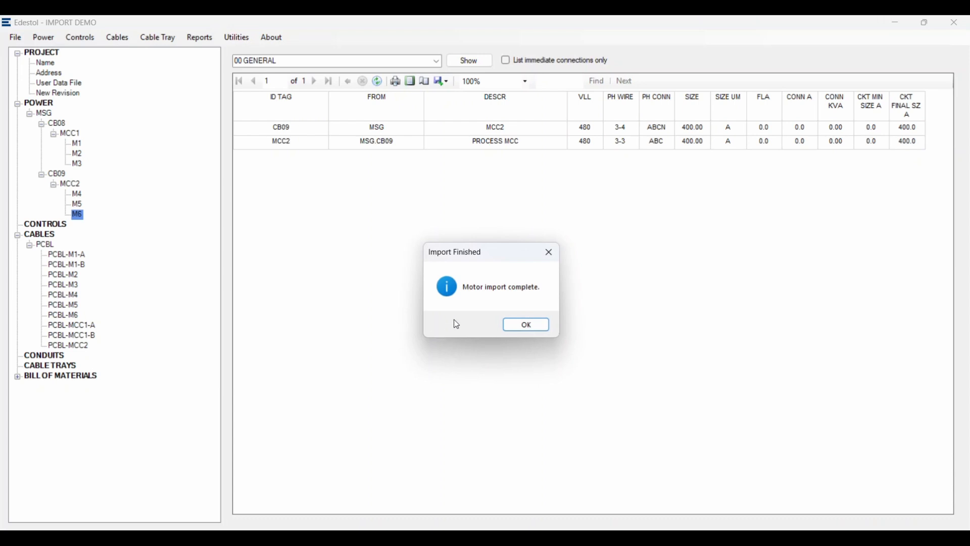
left_click(528, 325)
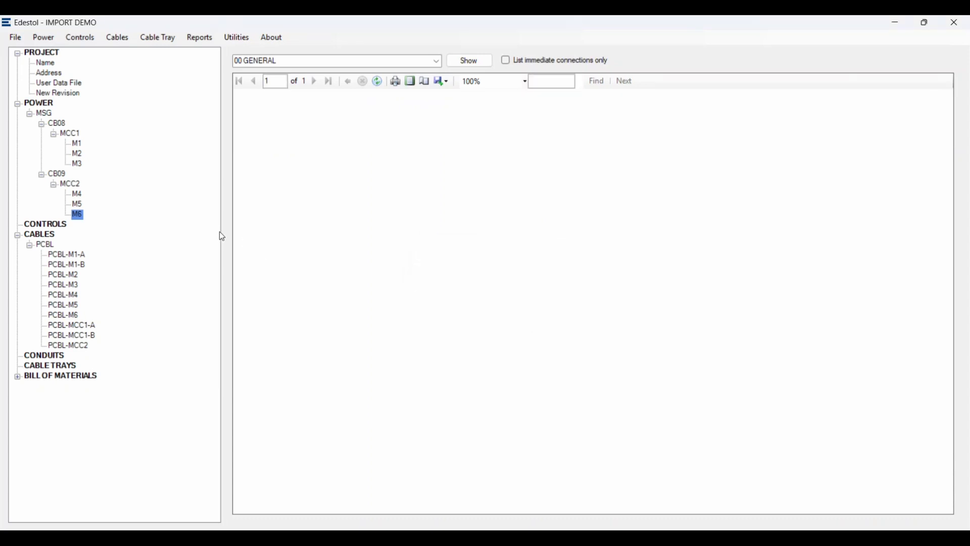
- Examine the general load report for MCC1 and its 05 CKT CALCS report
left_click(71, 135)
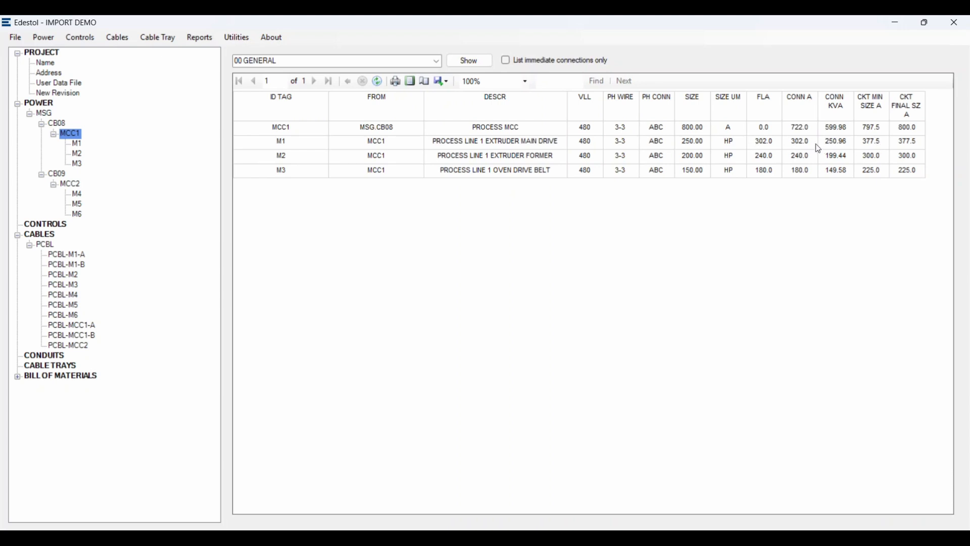
left_click(438, 62)
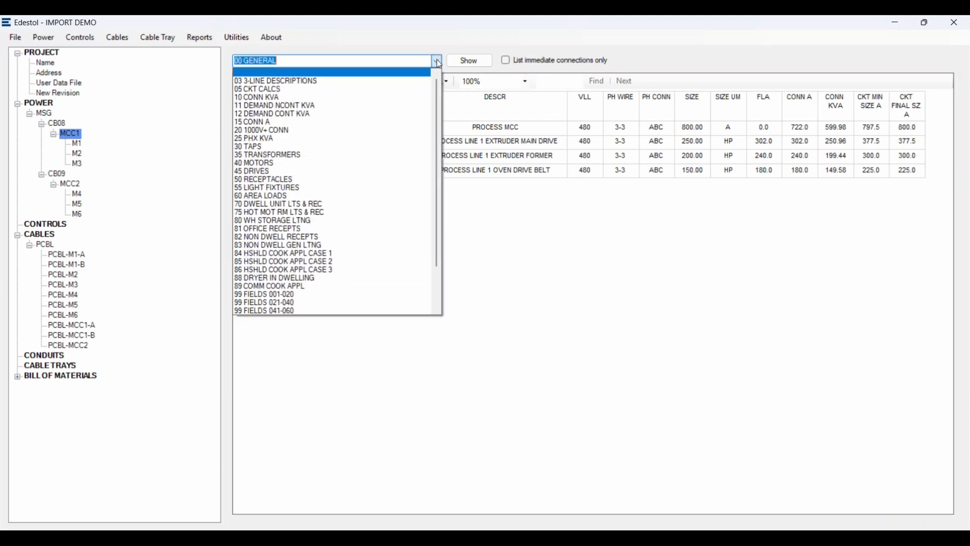
left_click(288, 90)
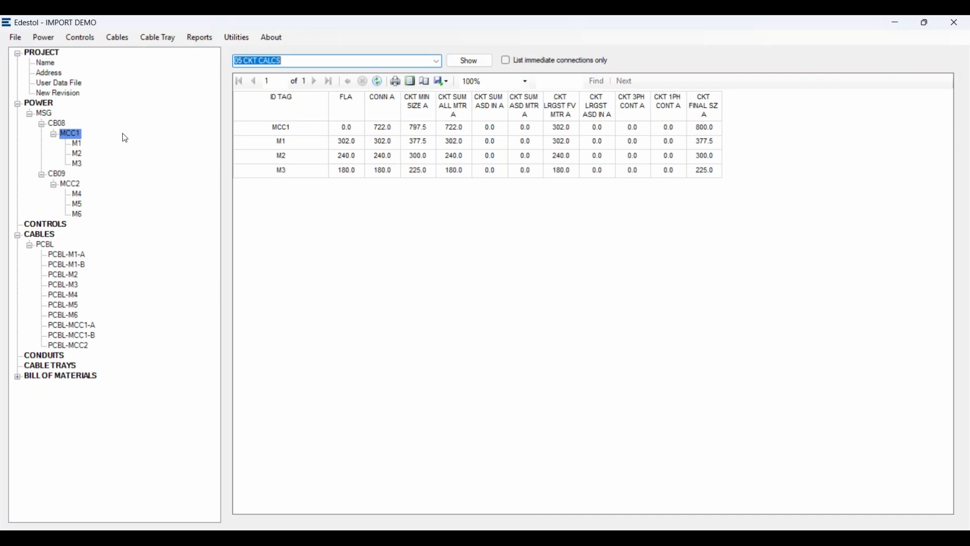
- Insert an adjustable speed drive ahead of motor M1 on MCC1 and set its duty to HEAVY
left_click(42, 39)
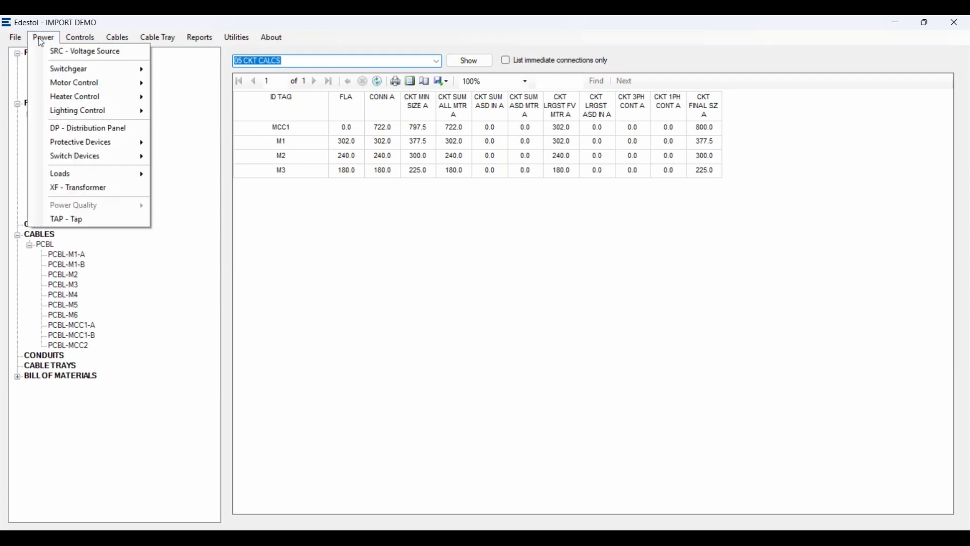
mouse_move(61, 83)
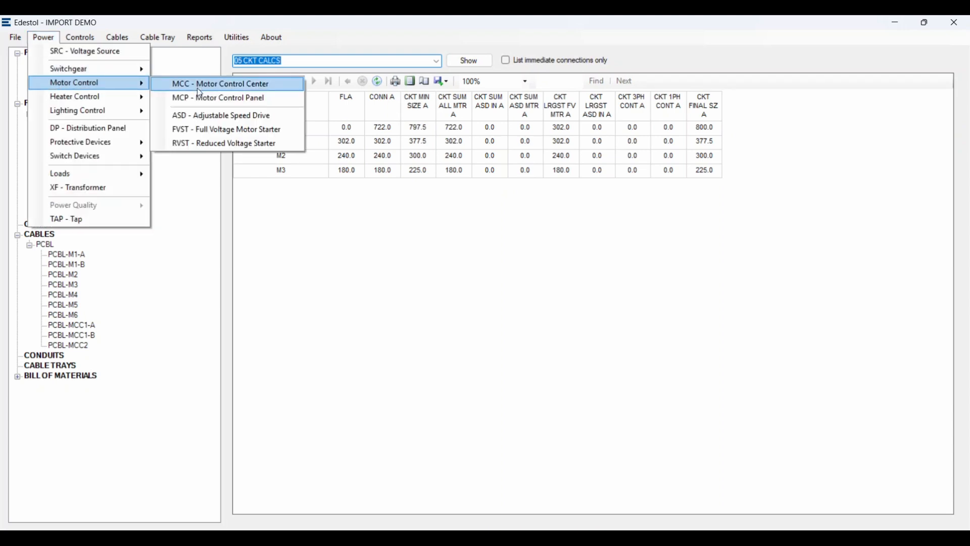
left_click(198, 116)
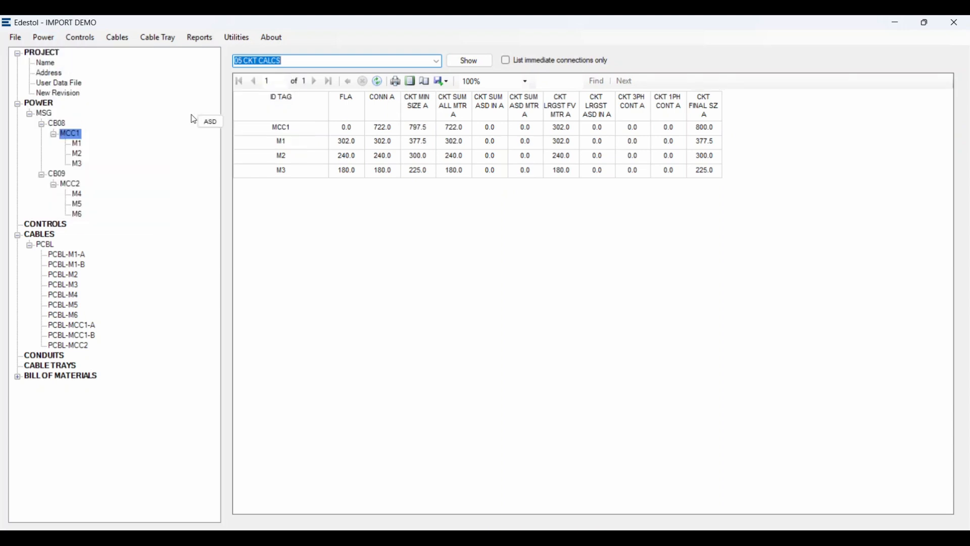
left_click(77, 145)
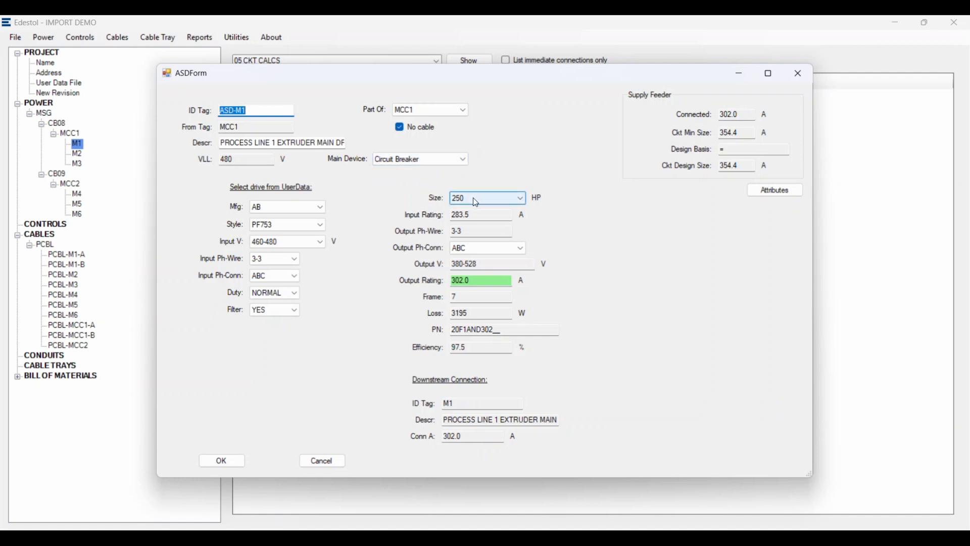
left_click(275, 293)
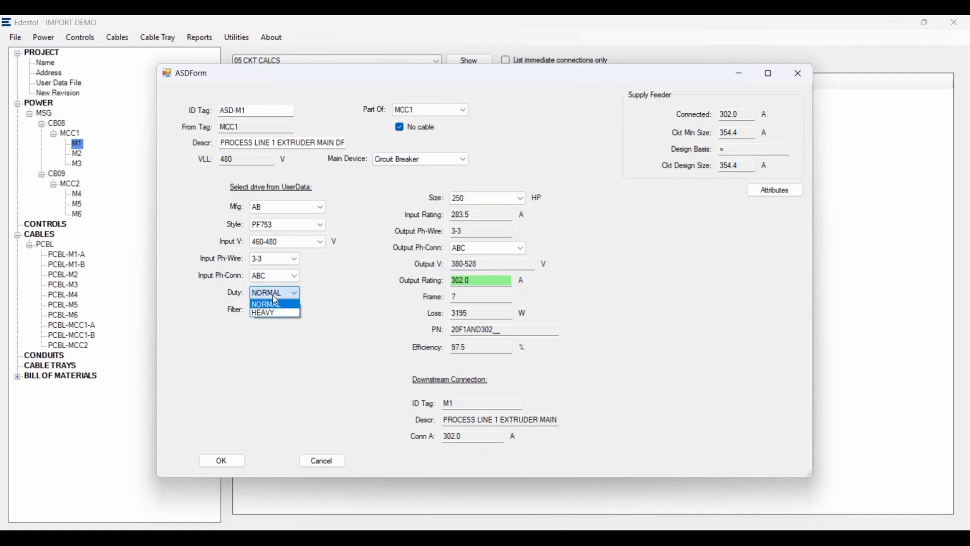
left_click(273, 312)
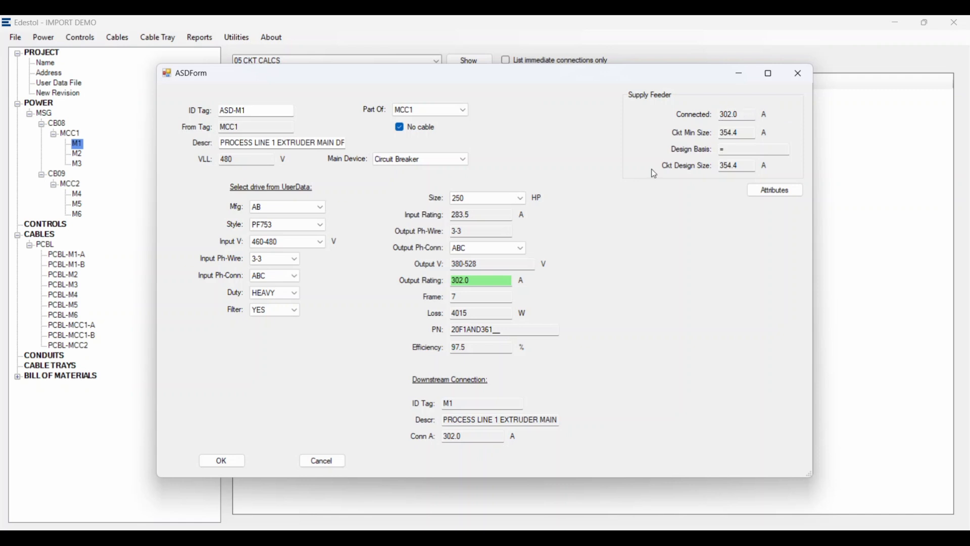
left_click(221, 462)
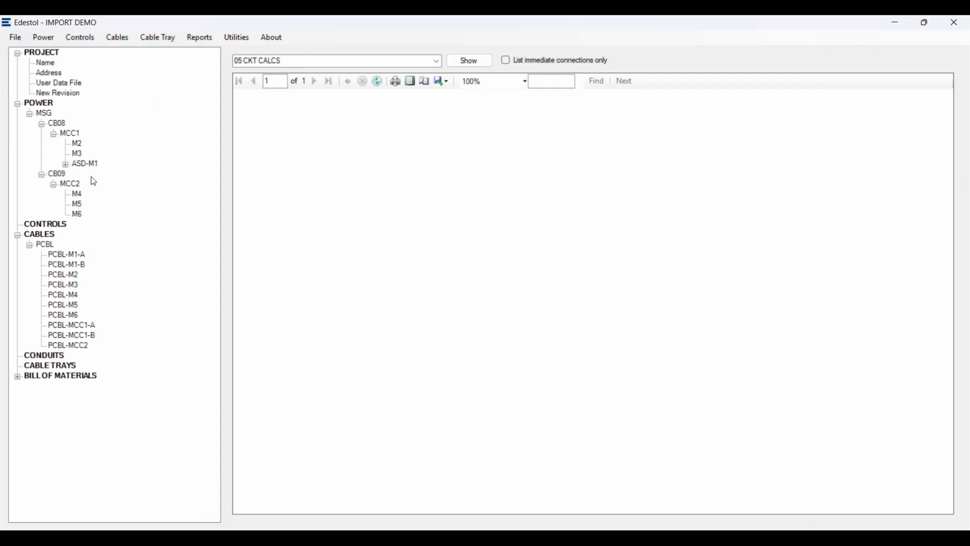
- Insert an unfused disconnect switch between ASD-M1 and motor M1, accepting the proposed 600 V, 400 A settings
left_click(65, 165)
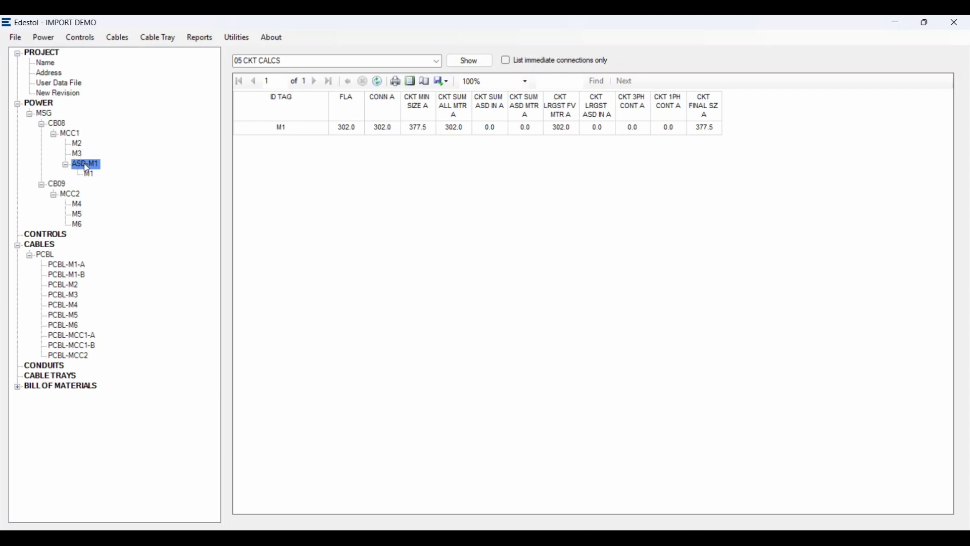
left_click(47, 38)
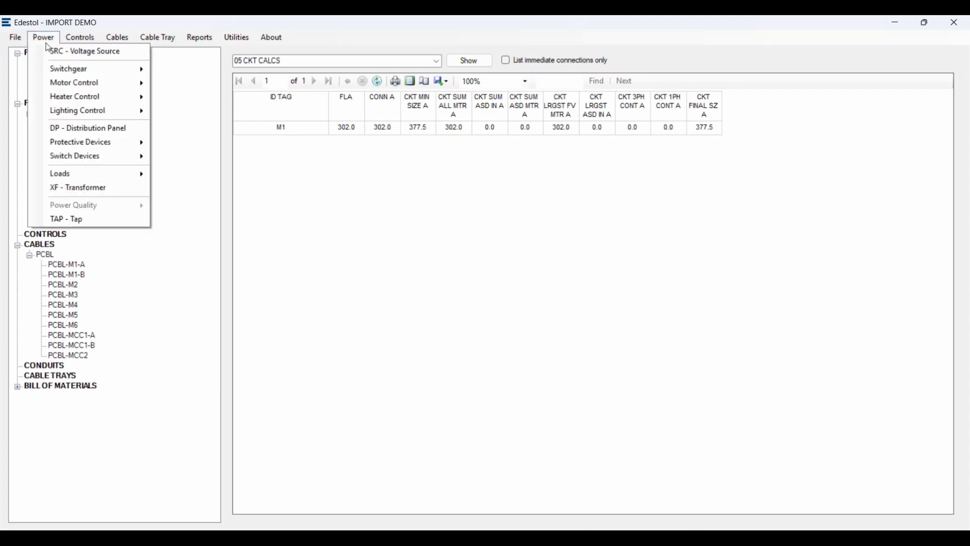
mouse_move(64, 155)
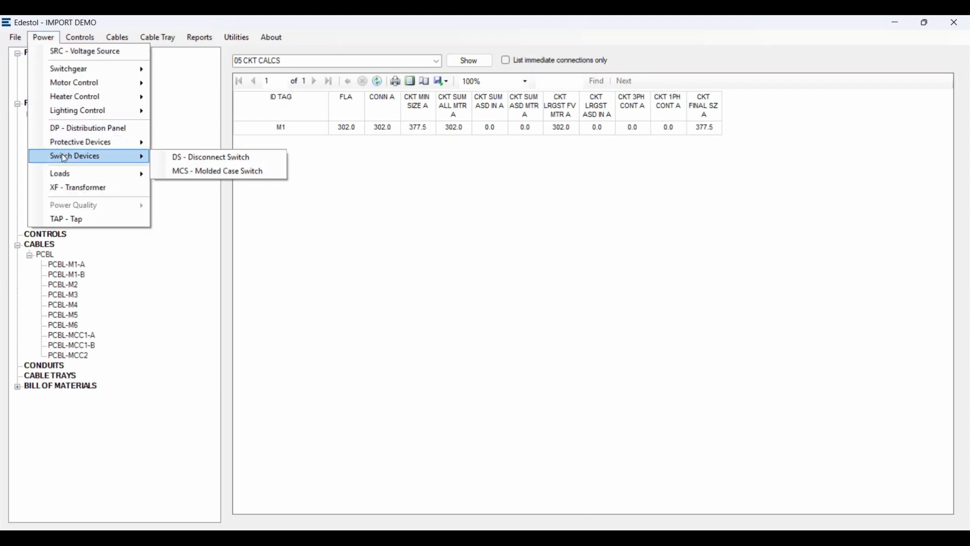
left_click(185, 160)
left_click(104, 174)
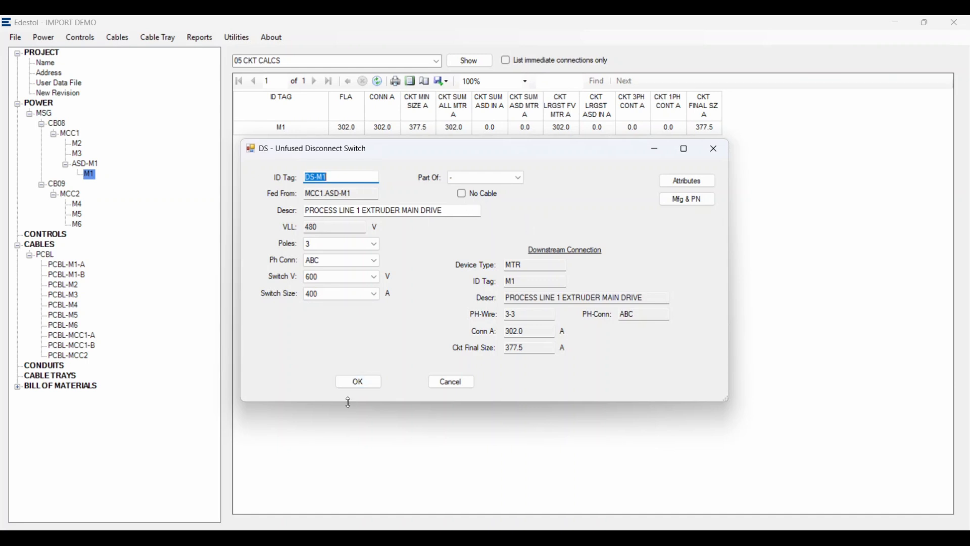
left_click(355, 383)
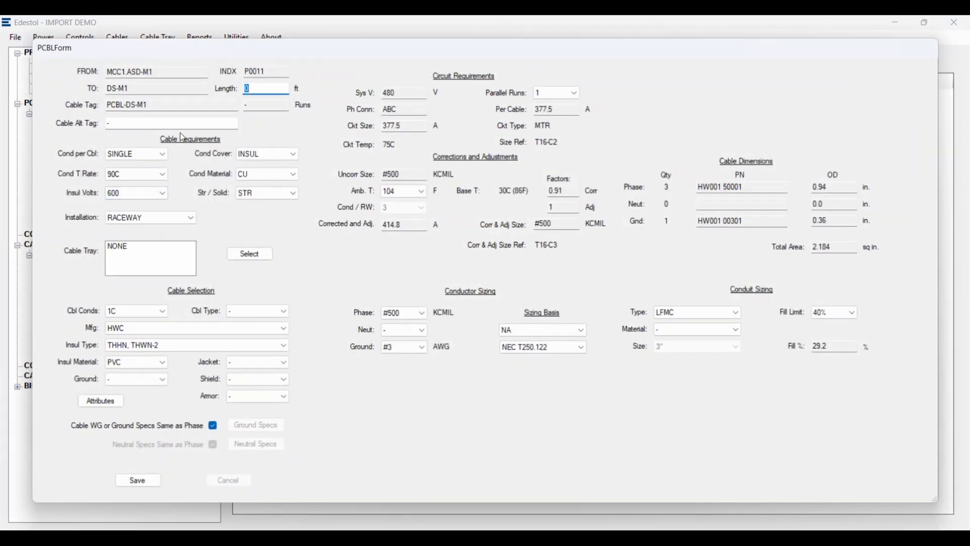
- Set the DS-M1 power cable to MULTI conductors per cable with 2 parallel runs
left_click(120, 154)
left_click(122, 164)
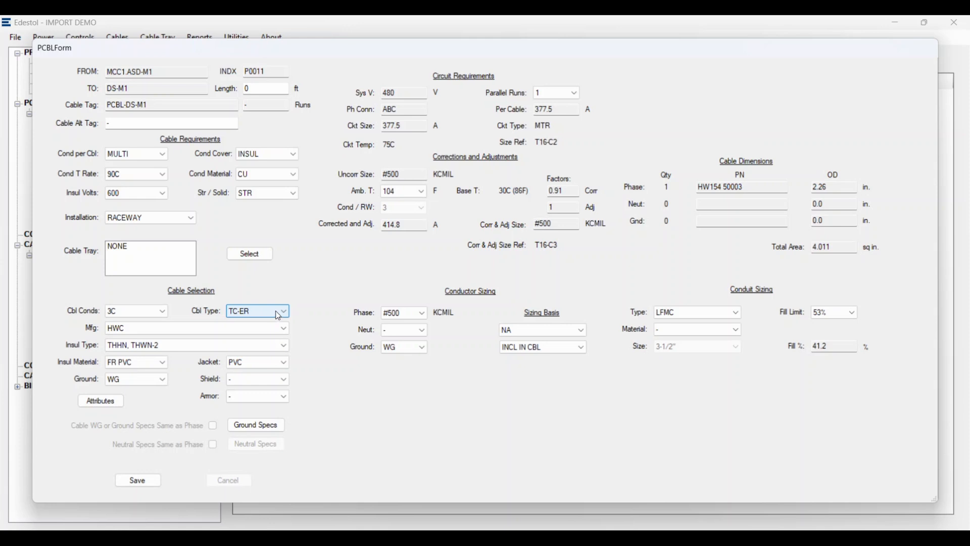
left_click(579, 94)
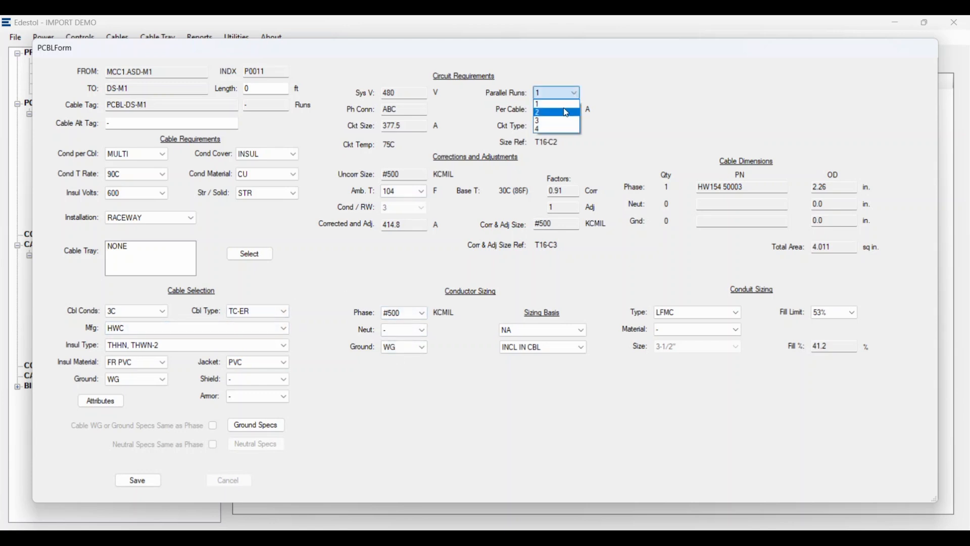
left_click(562, 109)
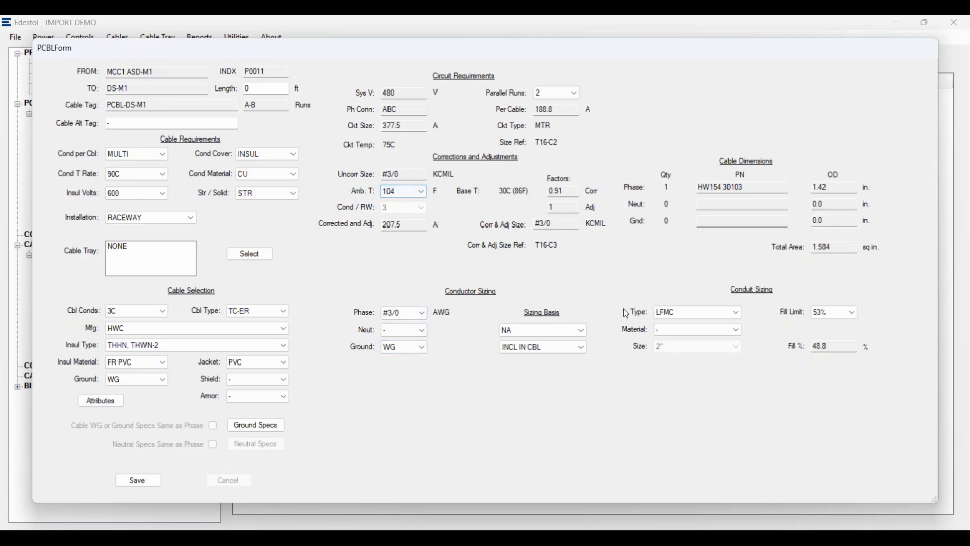
- Set the DS-M1 cable's conduit to RMC with a 40% fill limit and save the cable
left_click(702, 318)
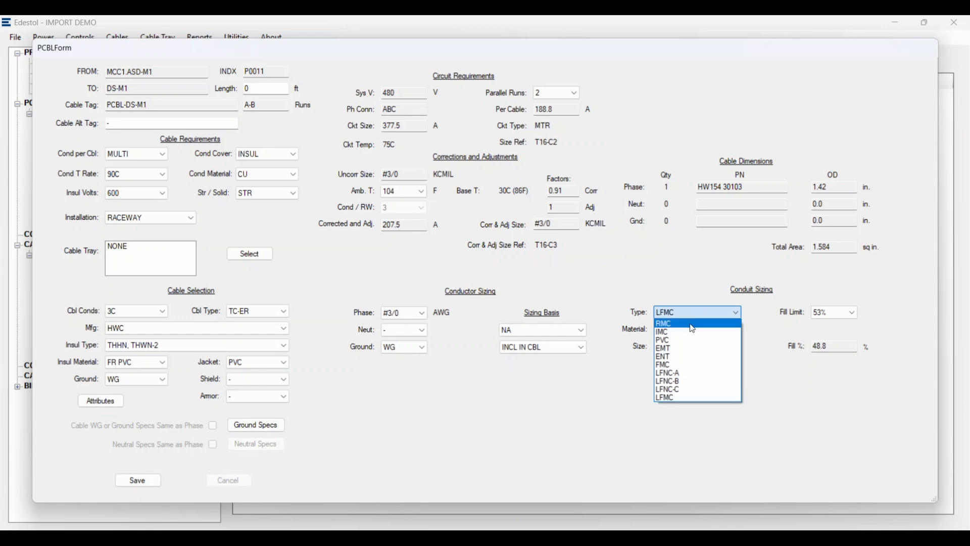
left_click(691, 324)
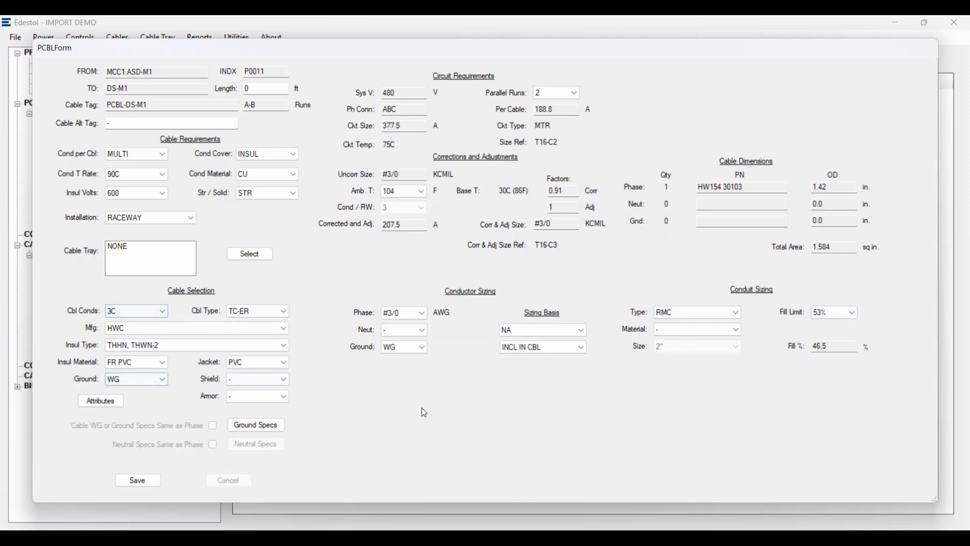
left_click(835, 314)
left_click(803, 368)
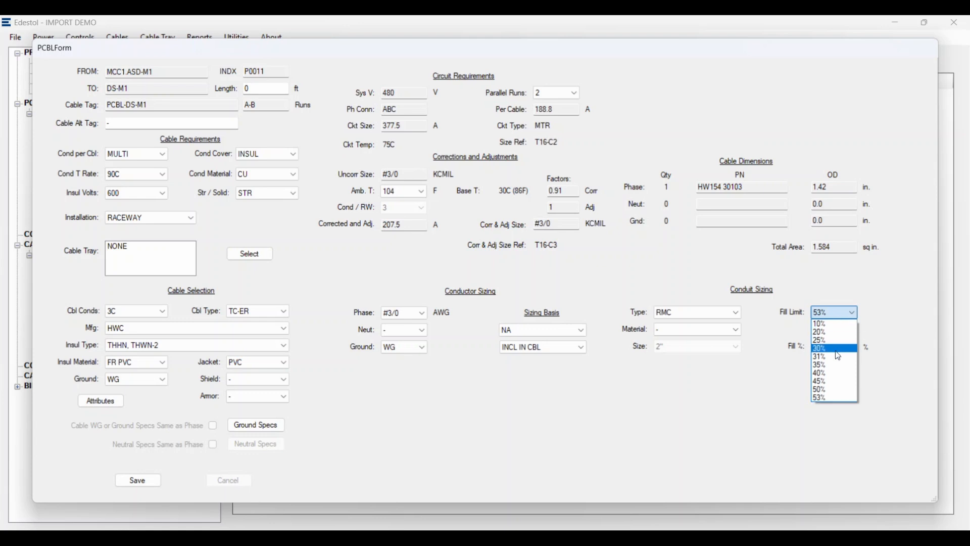
left_click(832, 377)
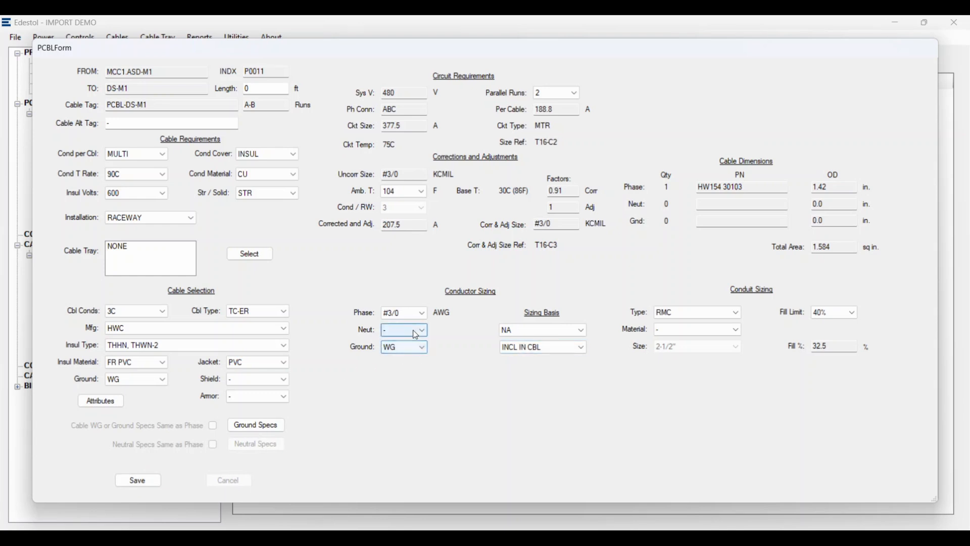
left_click(137, 481)
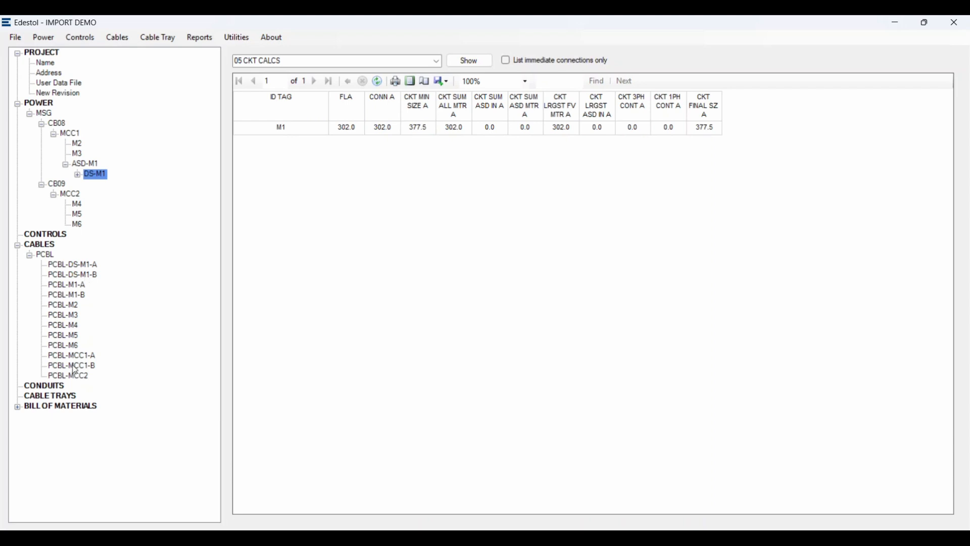
- Review the power cable schedule and the circuit calculations for the whole MSG distribution tree
left_click(44, 255)
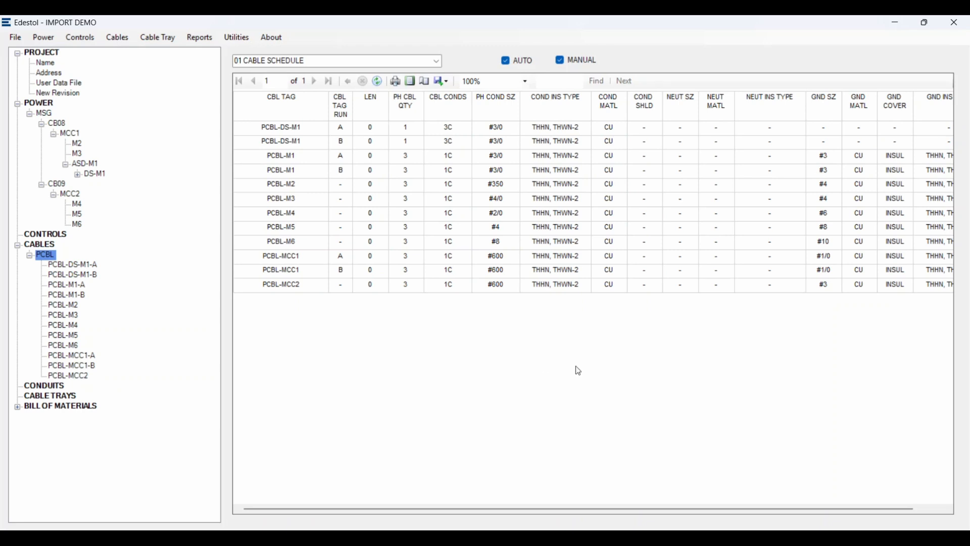
left_click(44, 114)
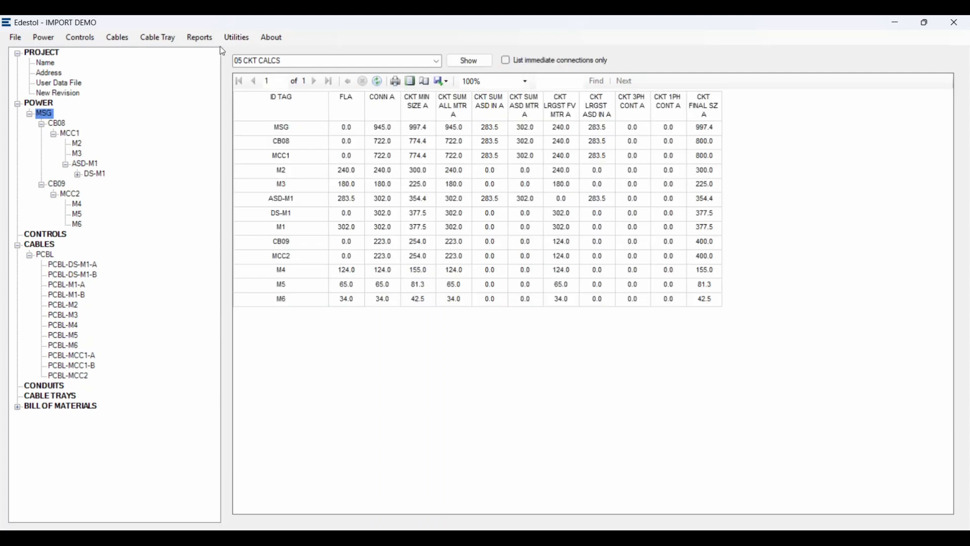
left_click(236, 40)
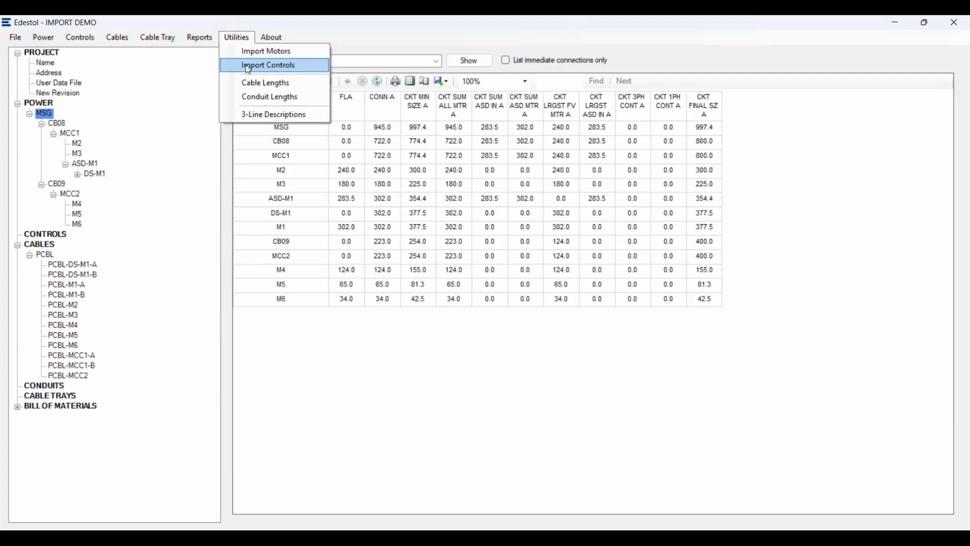
left_click(315, 359)
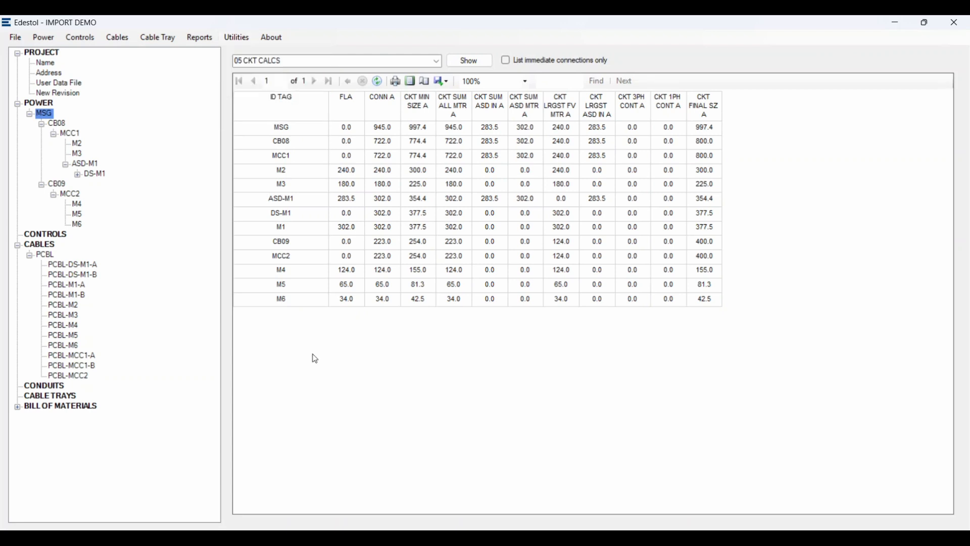